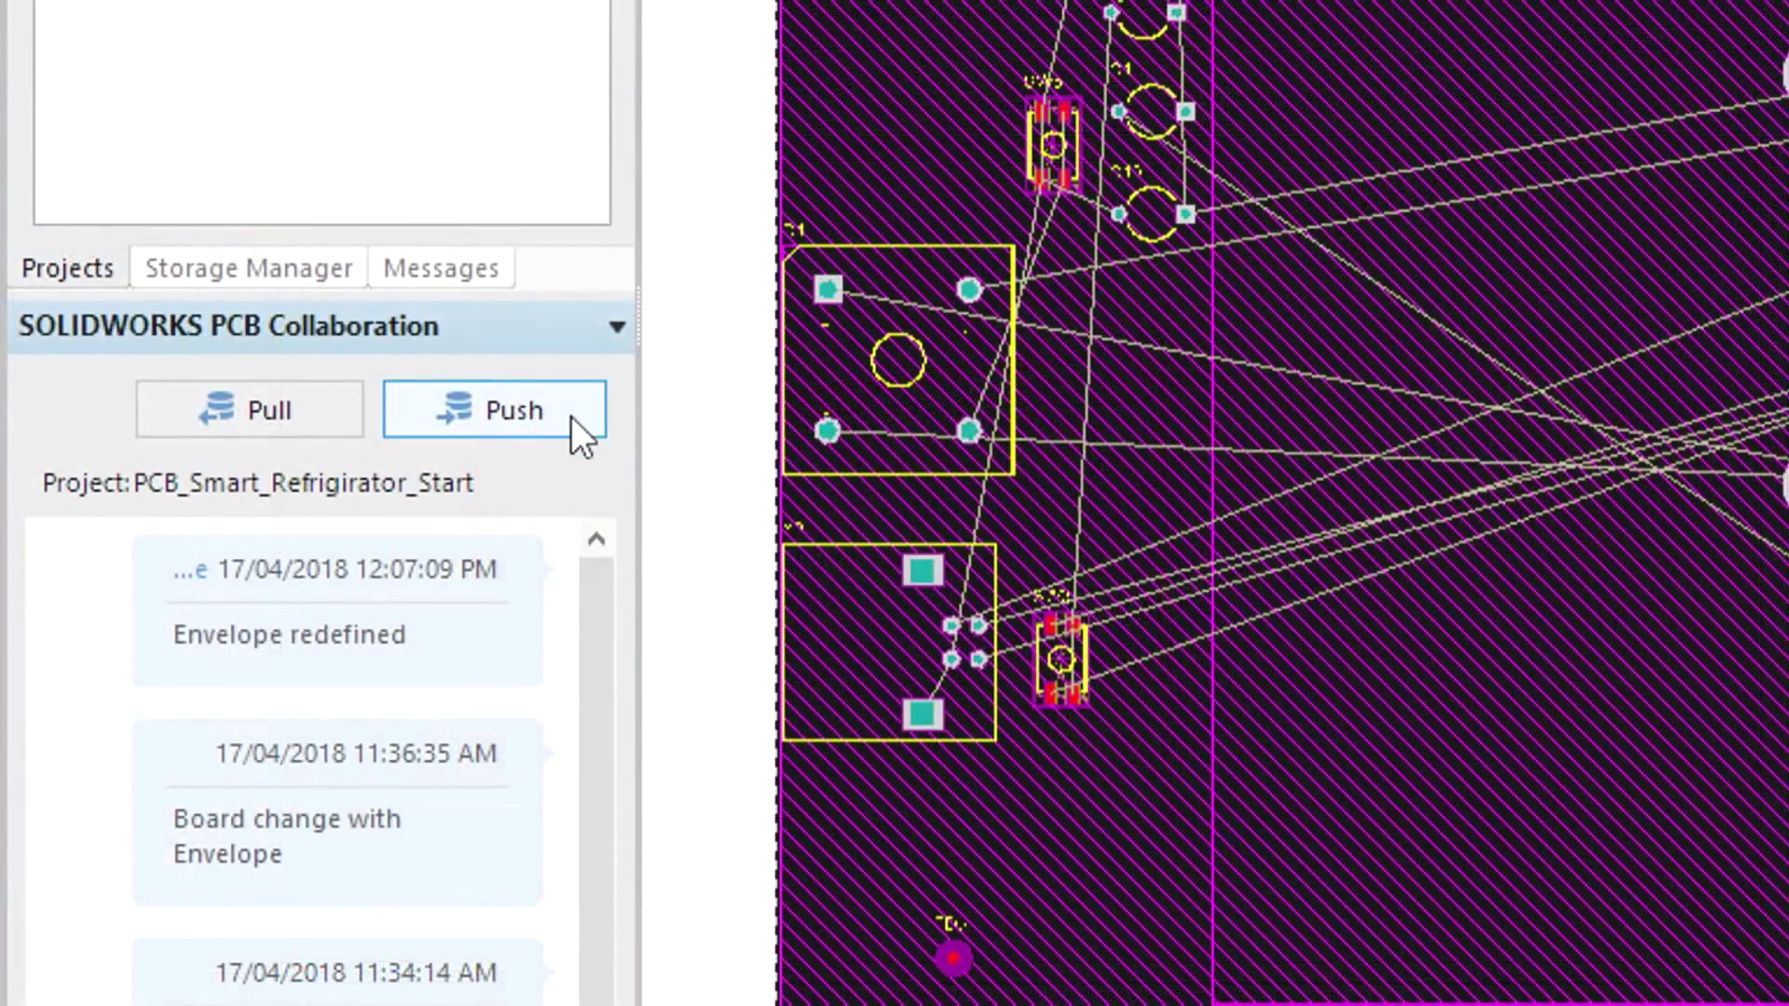
- Push the local PCB design to the collaboration service with the comment 'Initial Placement'
left_click(572, 416)
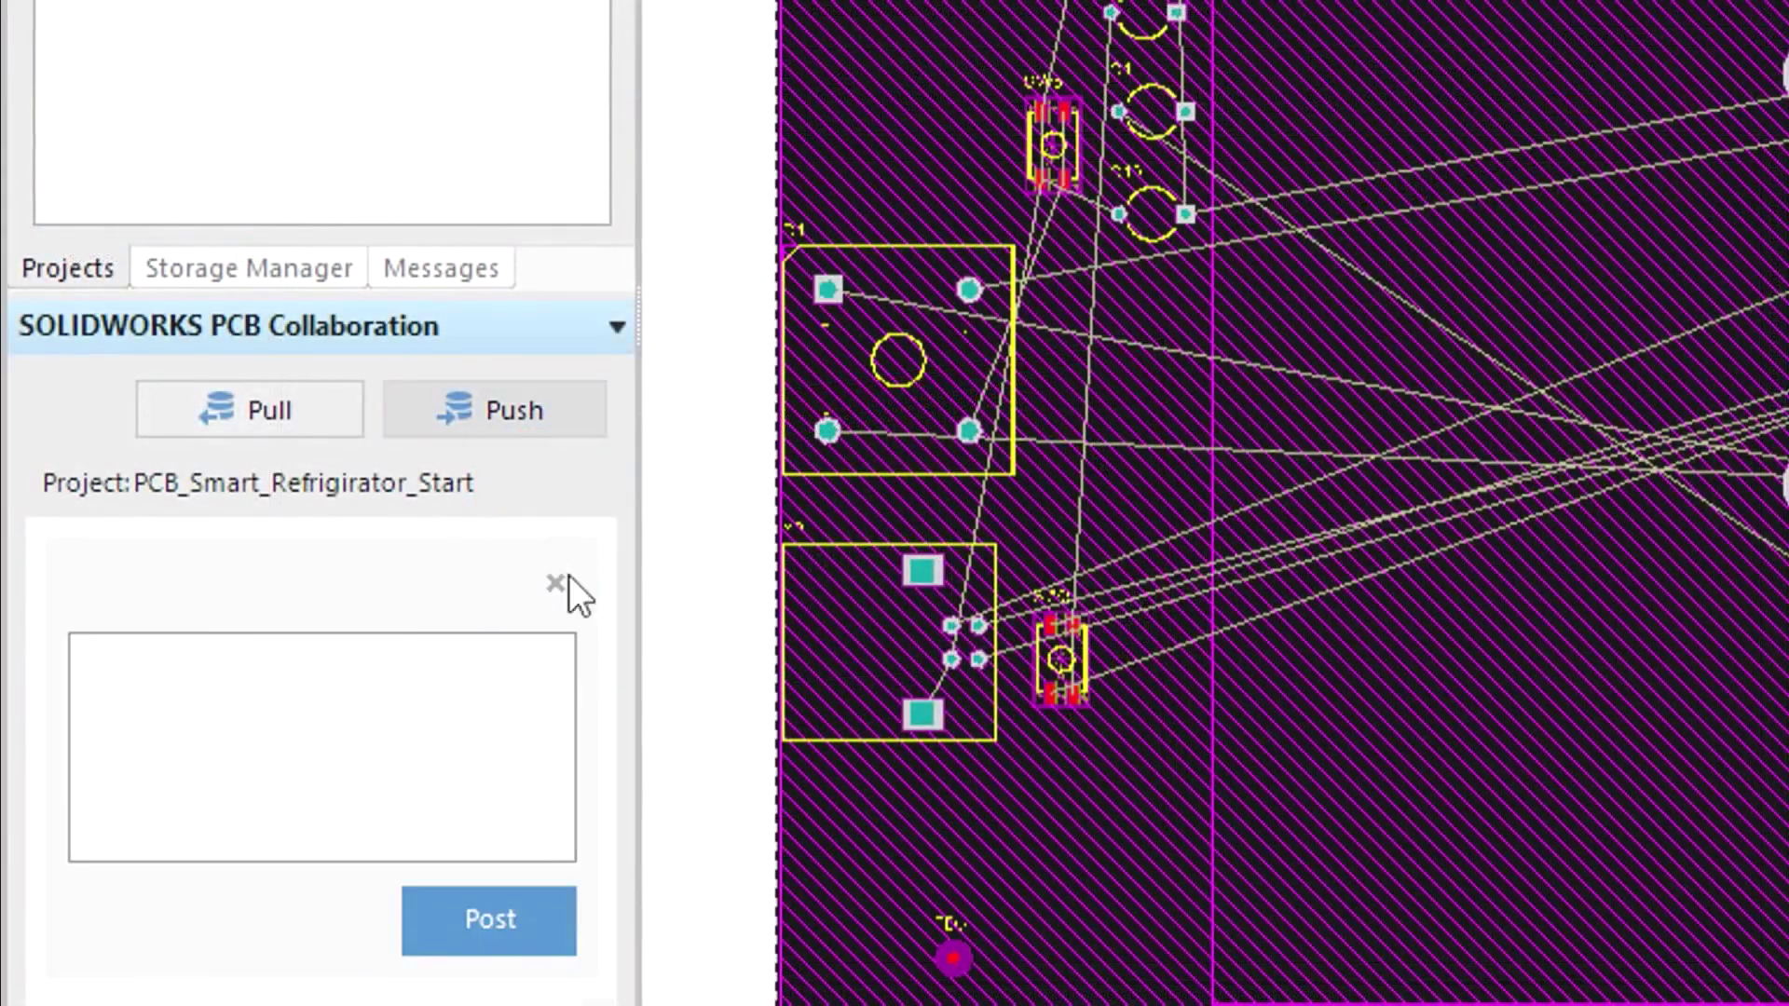
left_click(359, 720)
type("In")
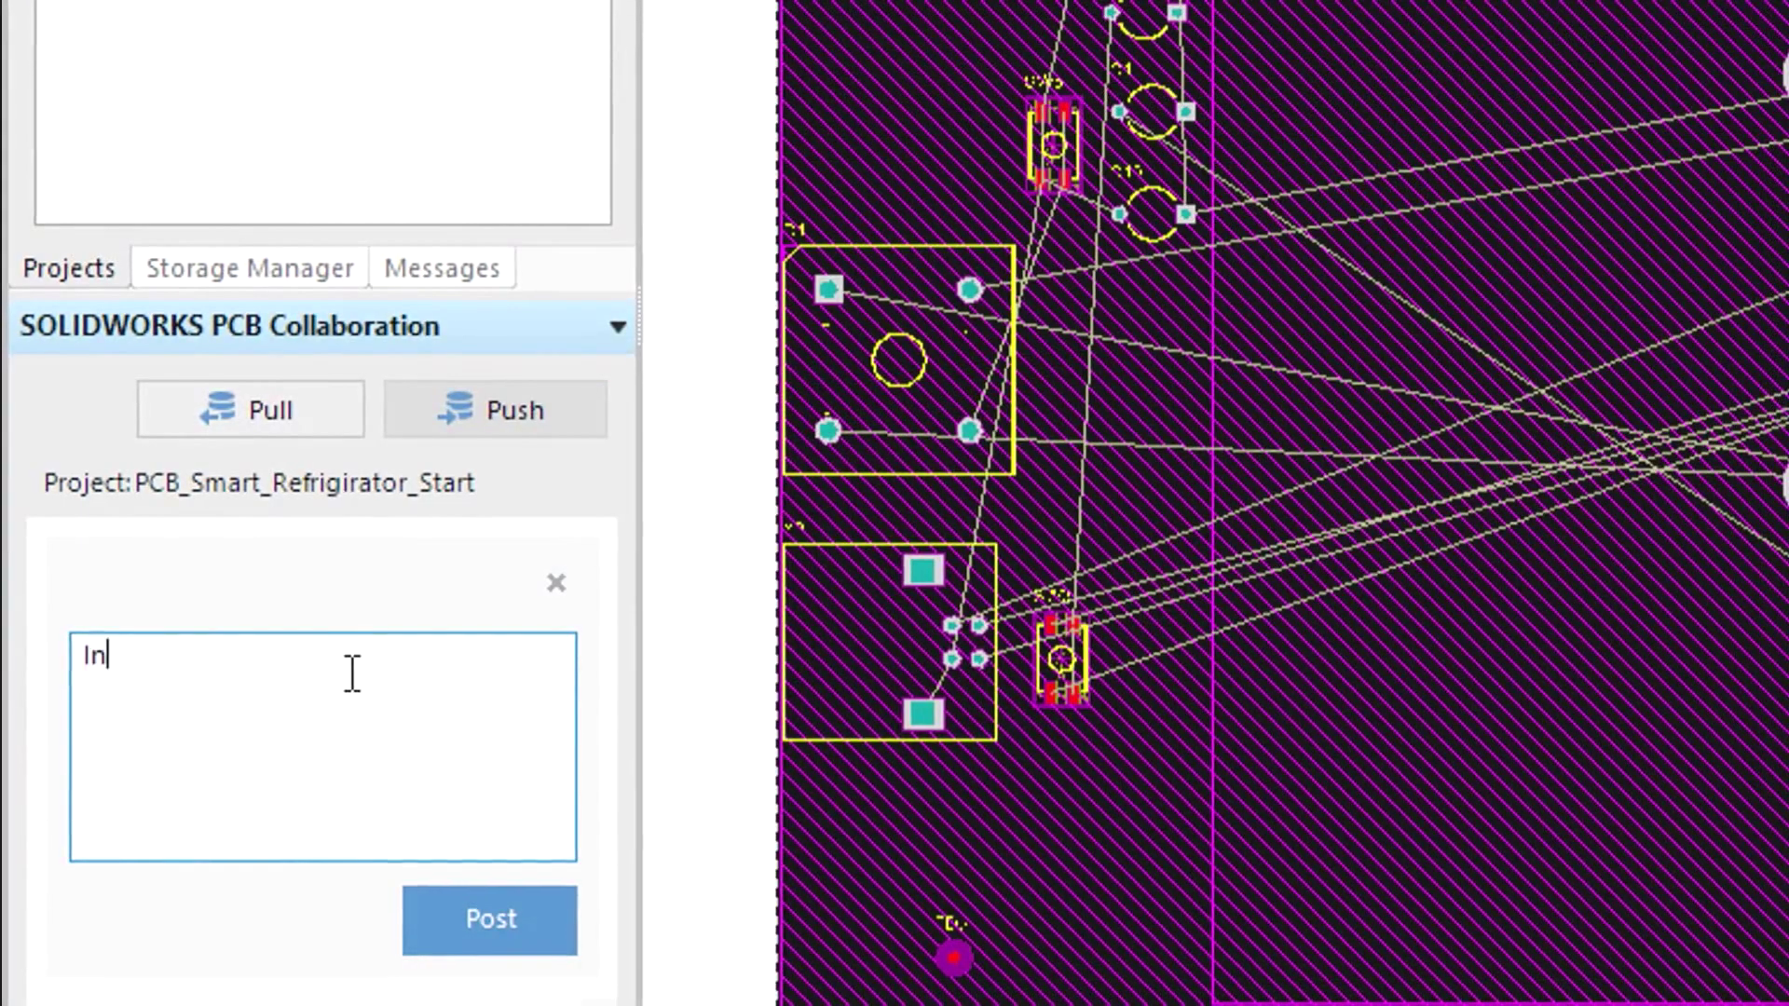
type("itial Pl")
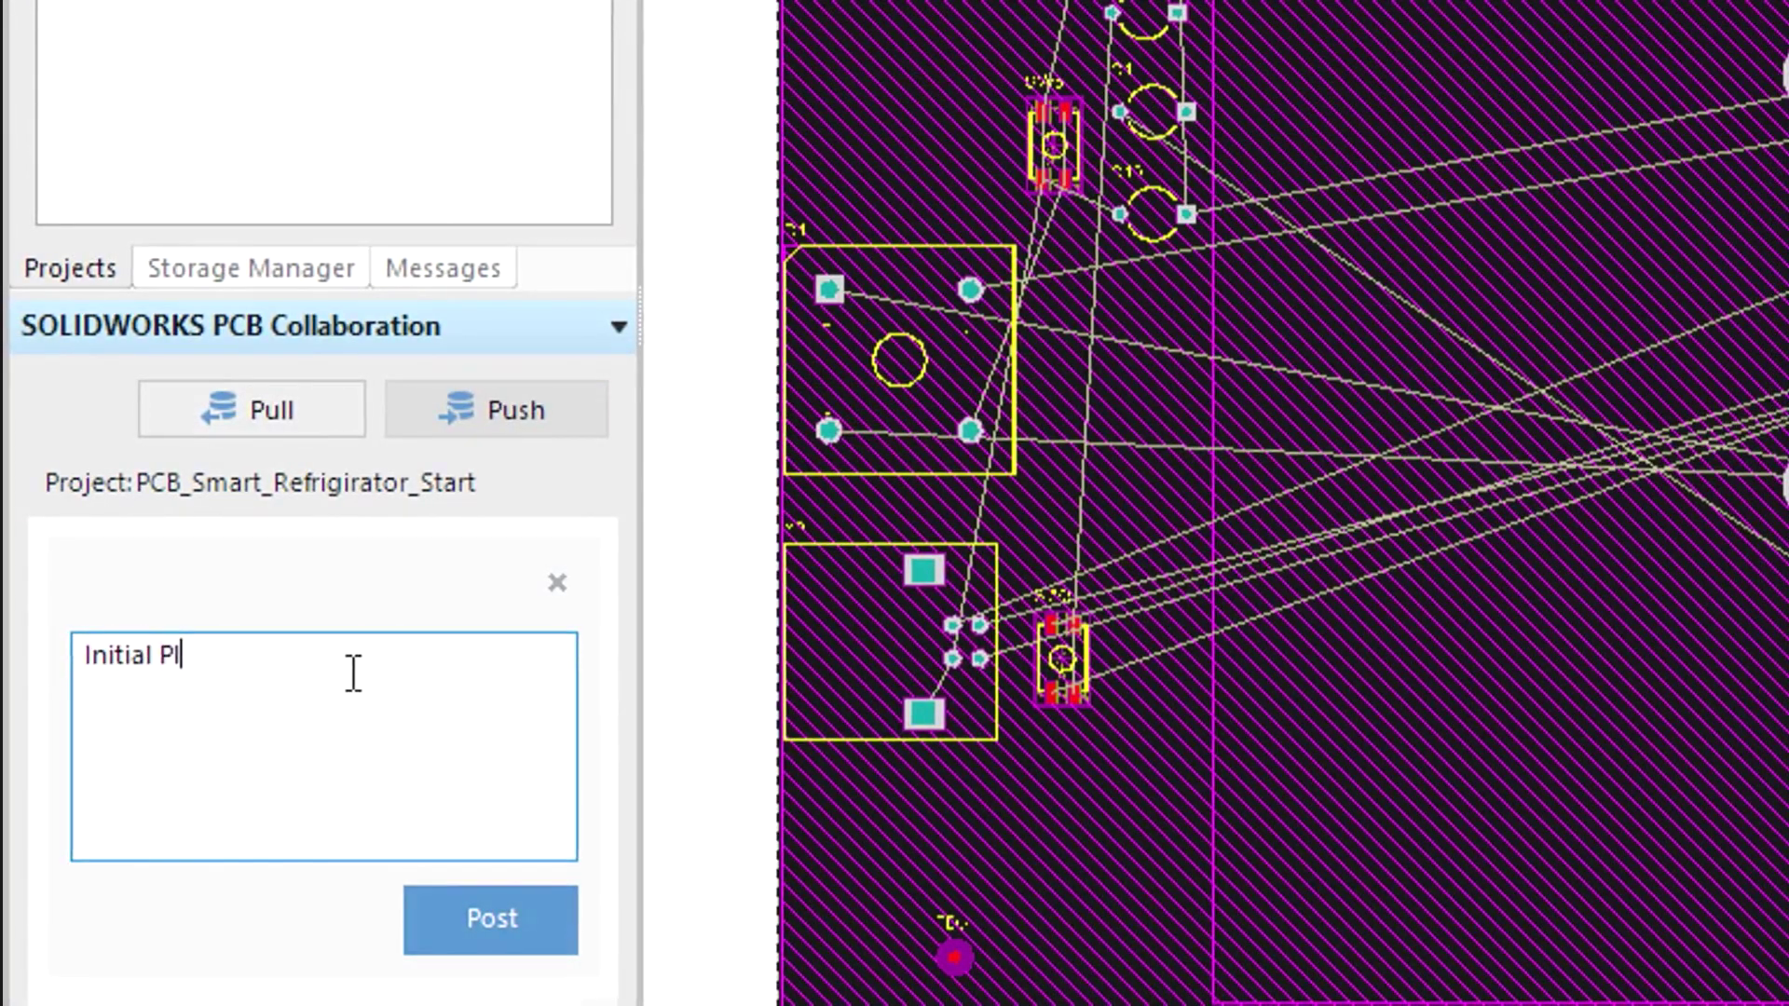
type("acement")
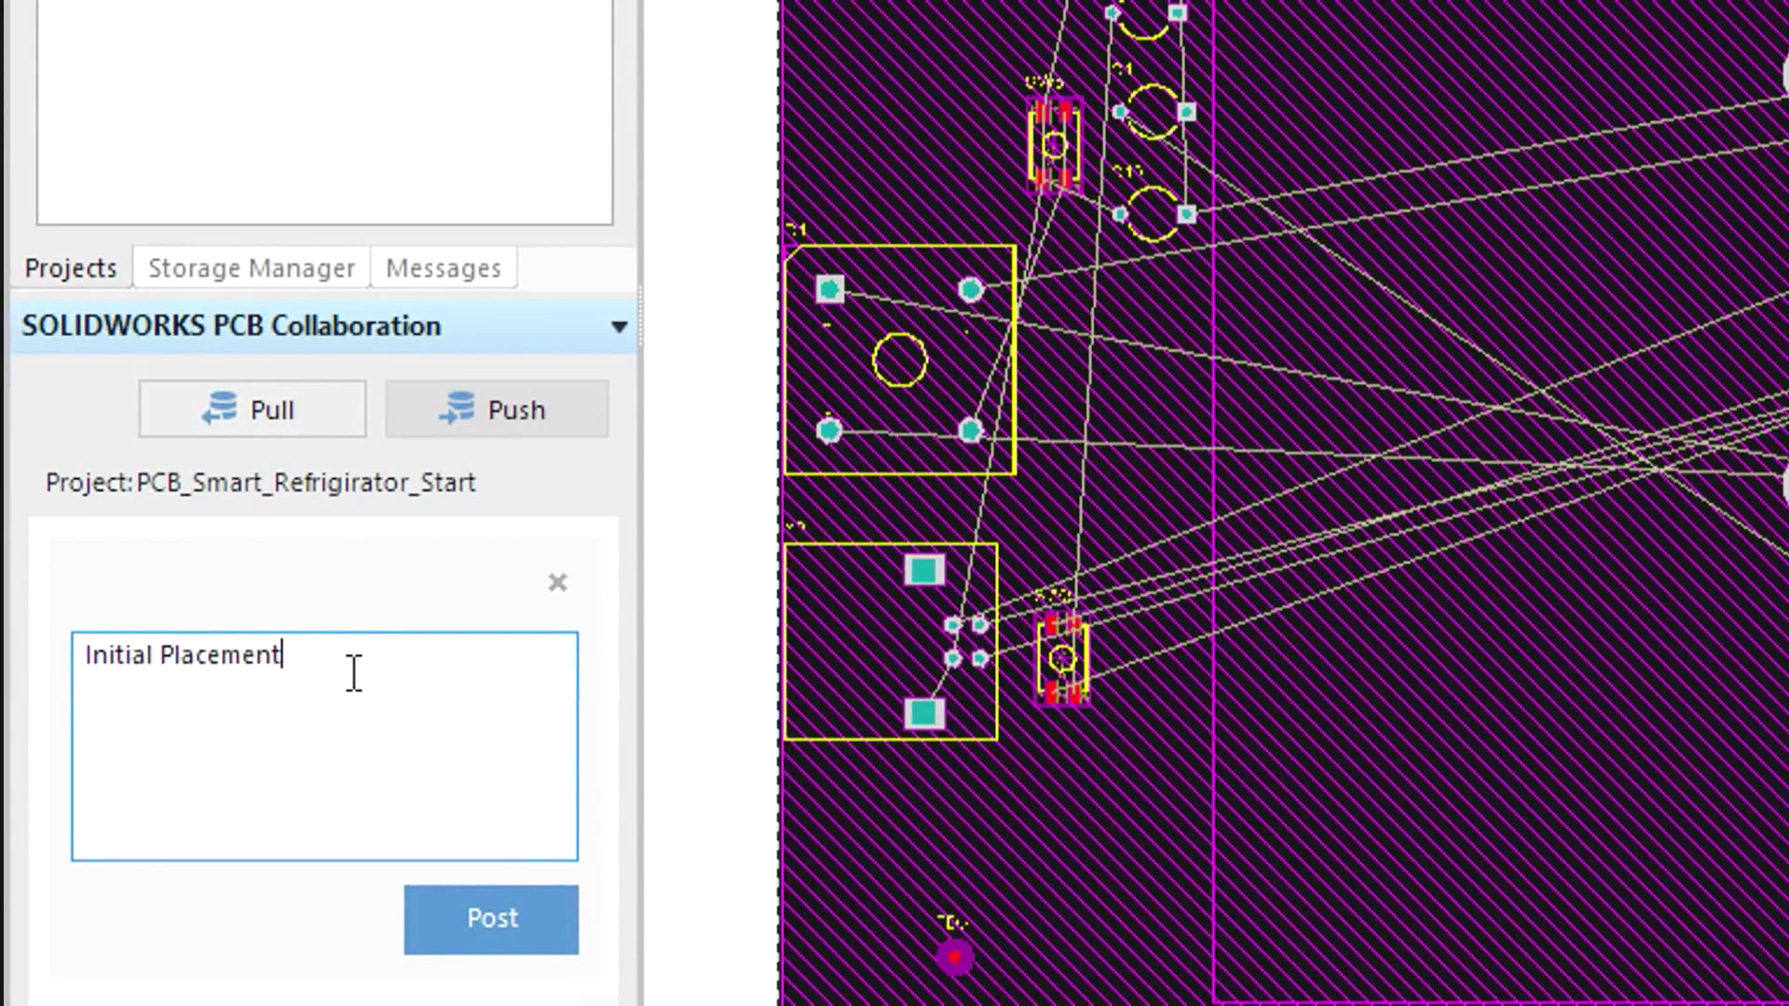
left_click(466, 941)
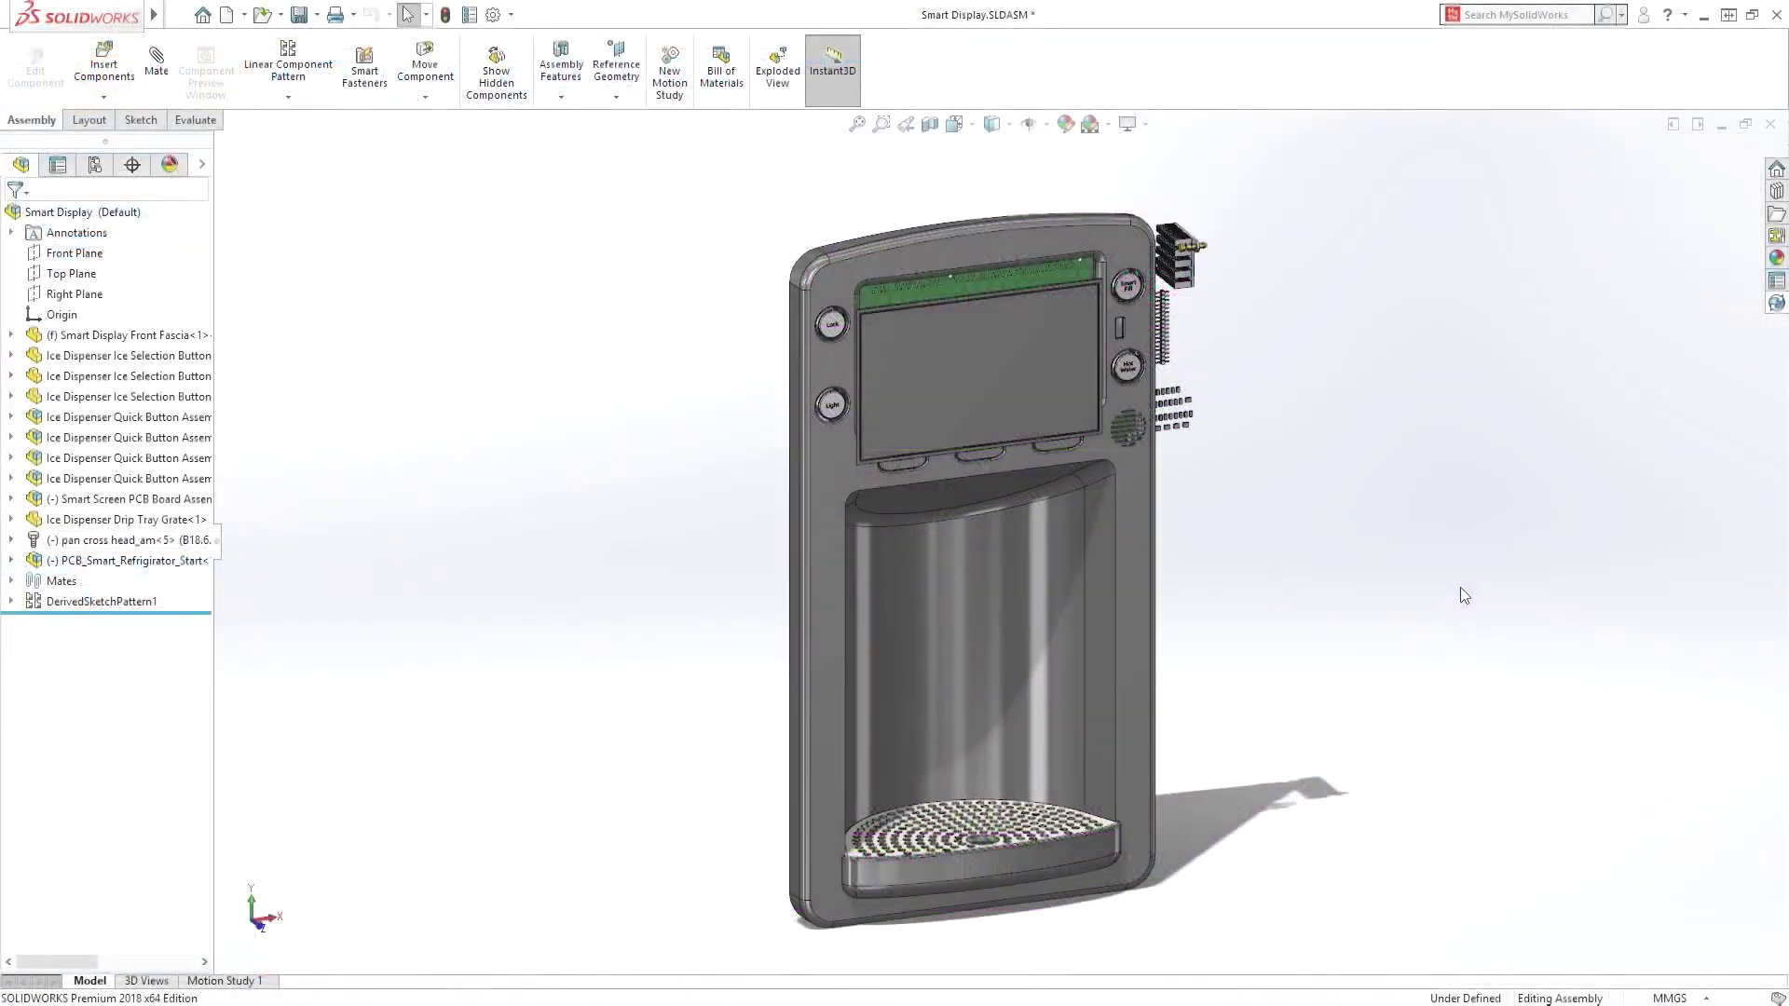
- Orbit the Smart Display assembly to inspect the PCB on its back, then return to the front
middle_click_drag(1406, 599, 985, 584)
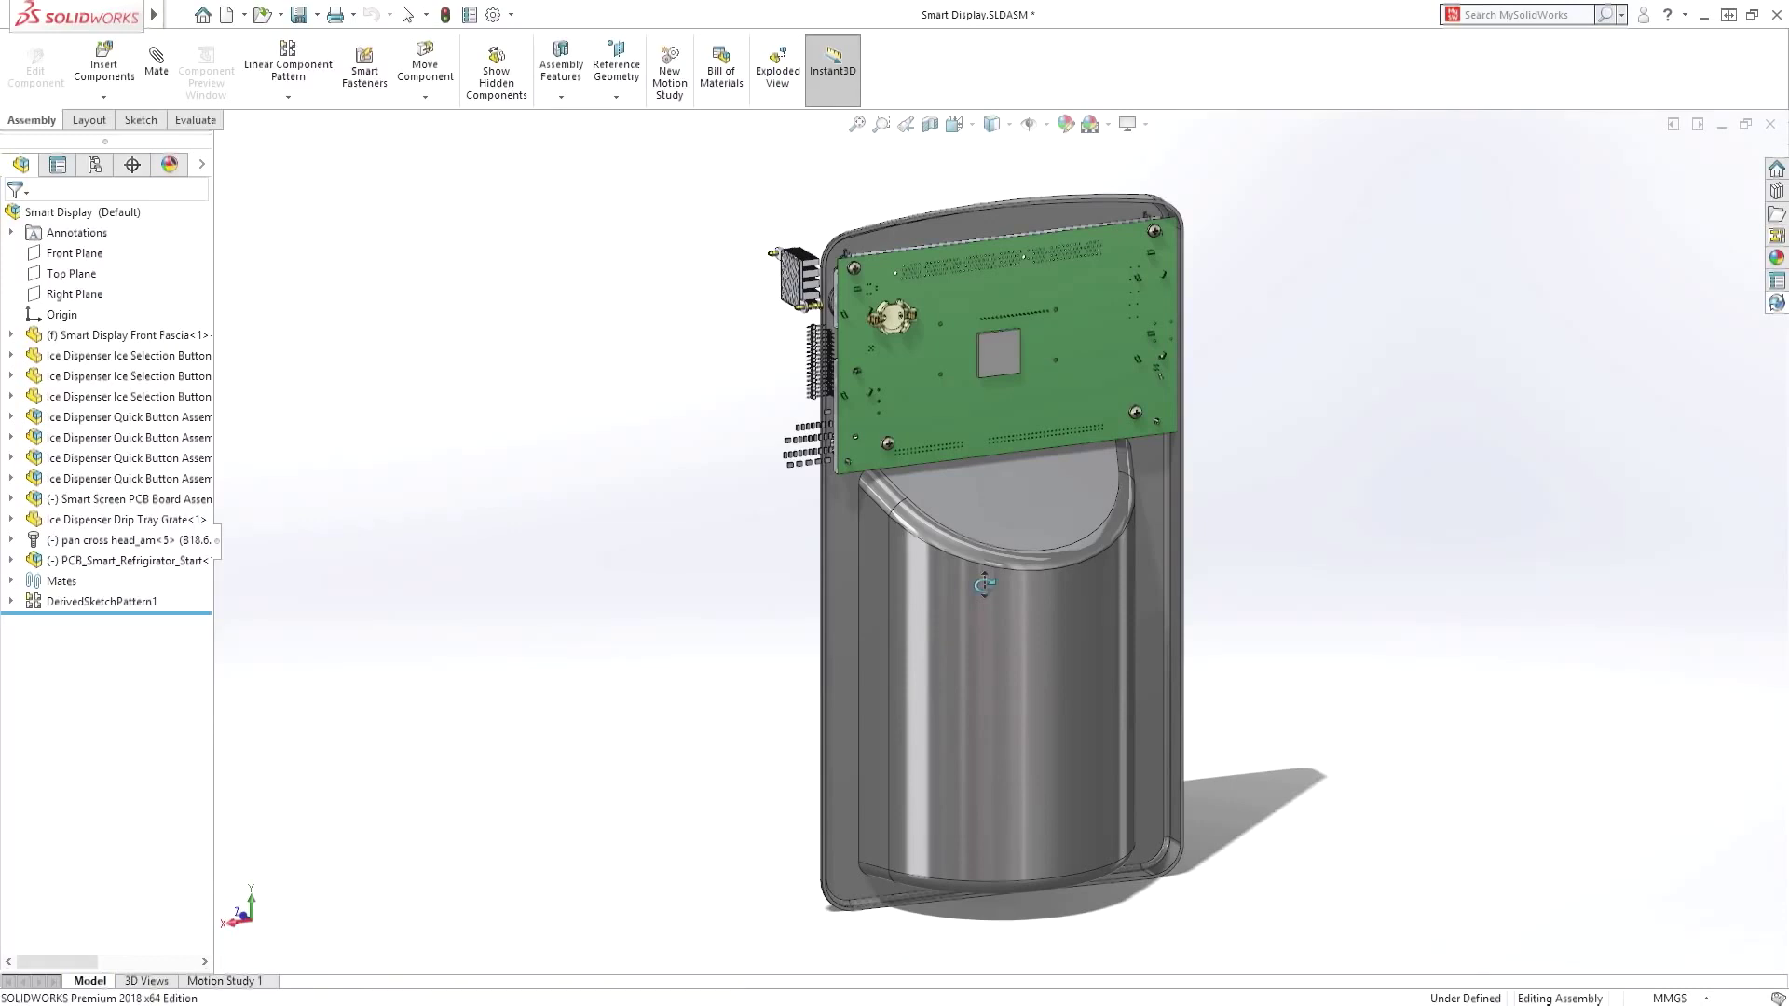
mouse_move(985, 584)
middle_mouse_down()
mouse_move(1254, 571)
mouse_move(1398, 587)
mouse_move(984, 584)
middle_mouse_up()
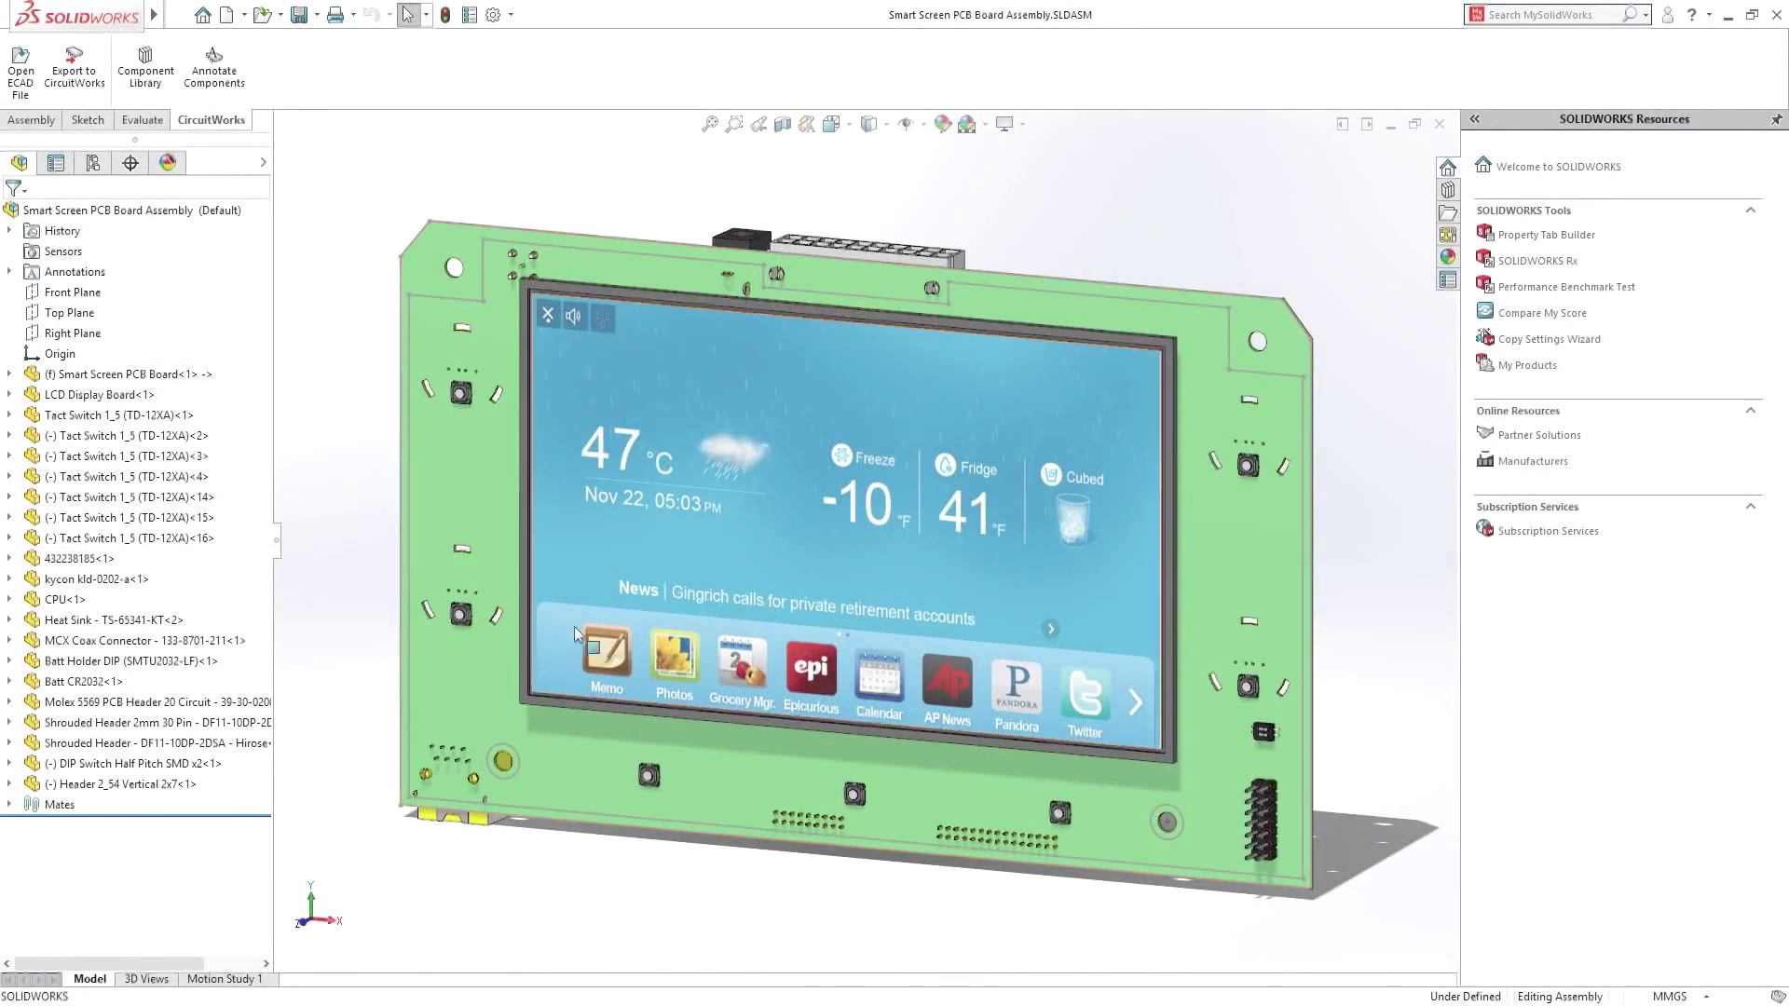
- Send the PCB assembly to CircuitWorks and review its plated and nonplated holes, bottom and top views
left_click(80, 72)
left_click(19, 280)
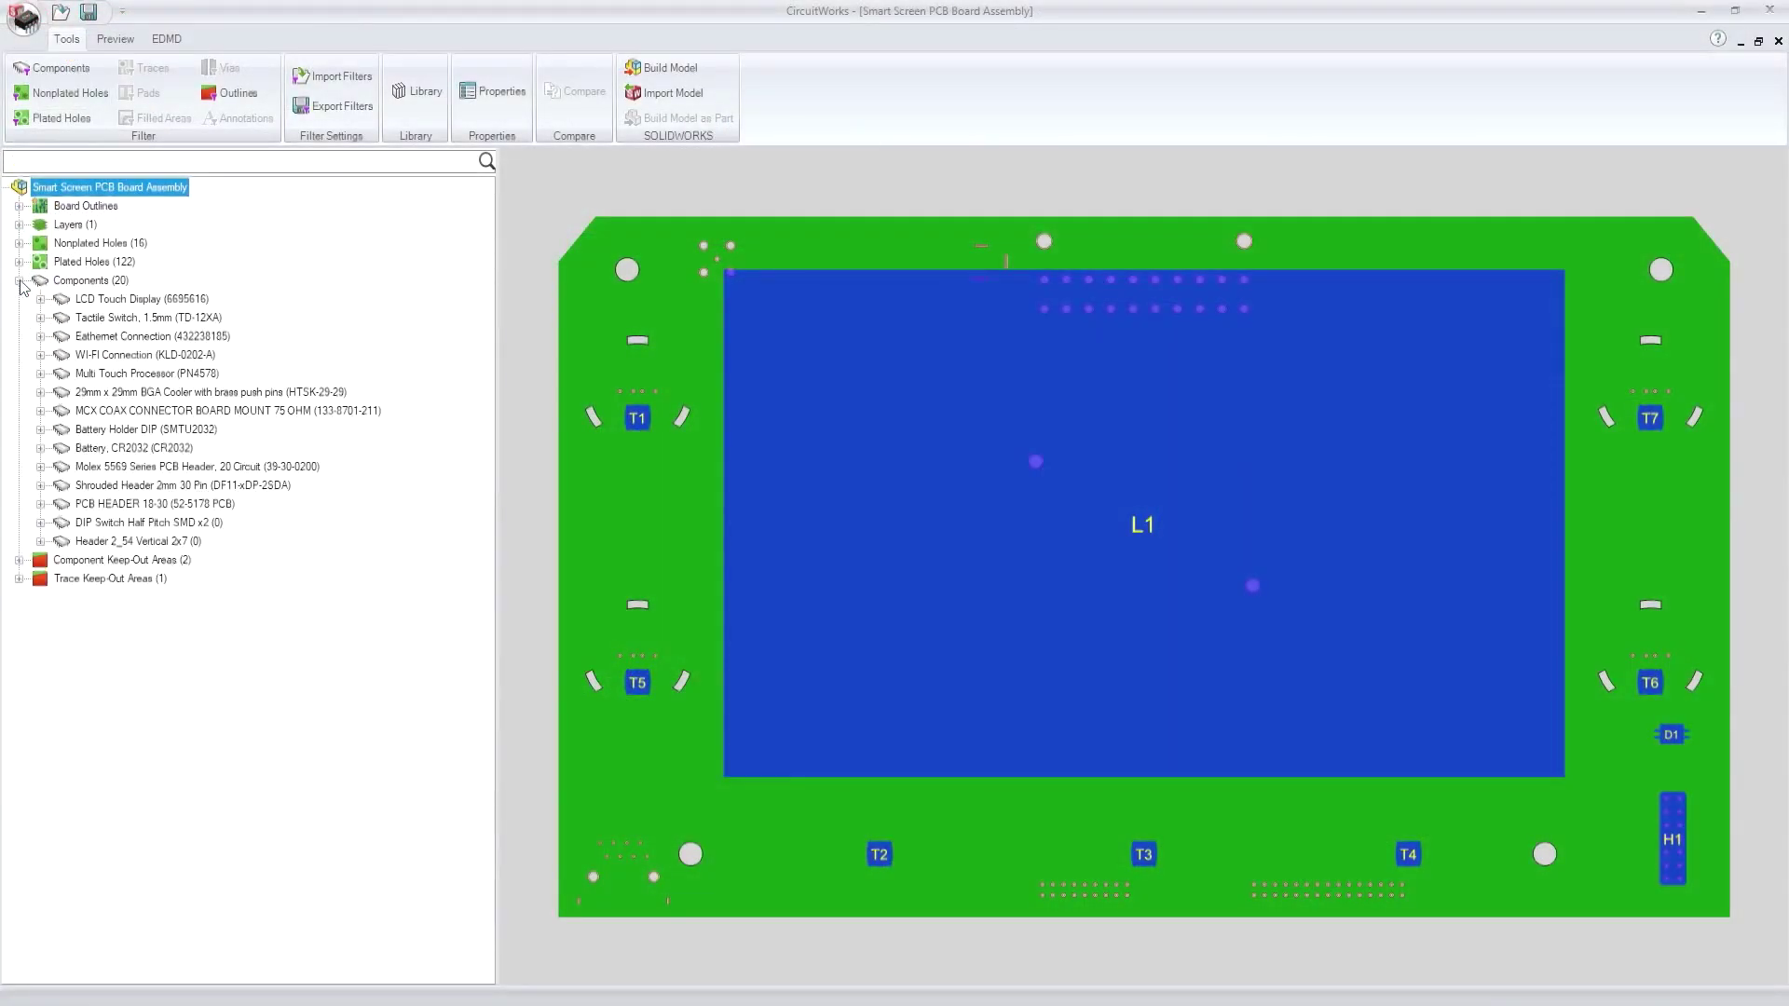
left_click(59, 265)
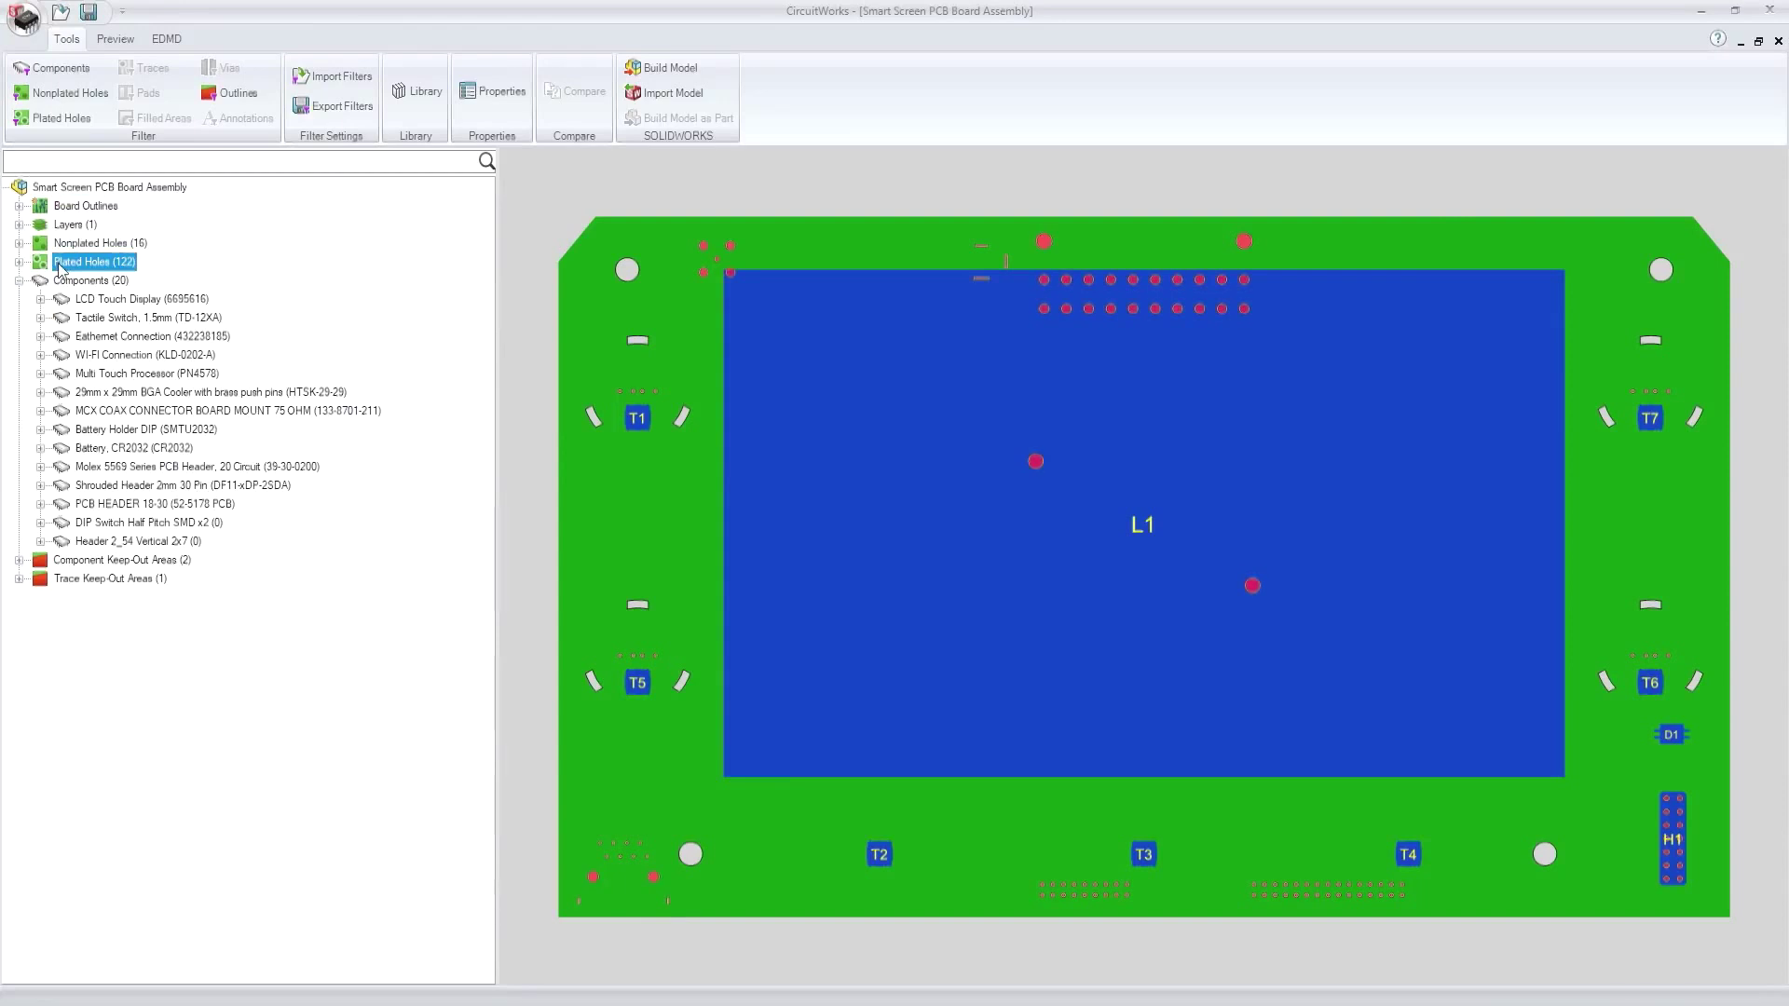
left_click(62, 244)
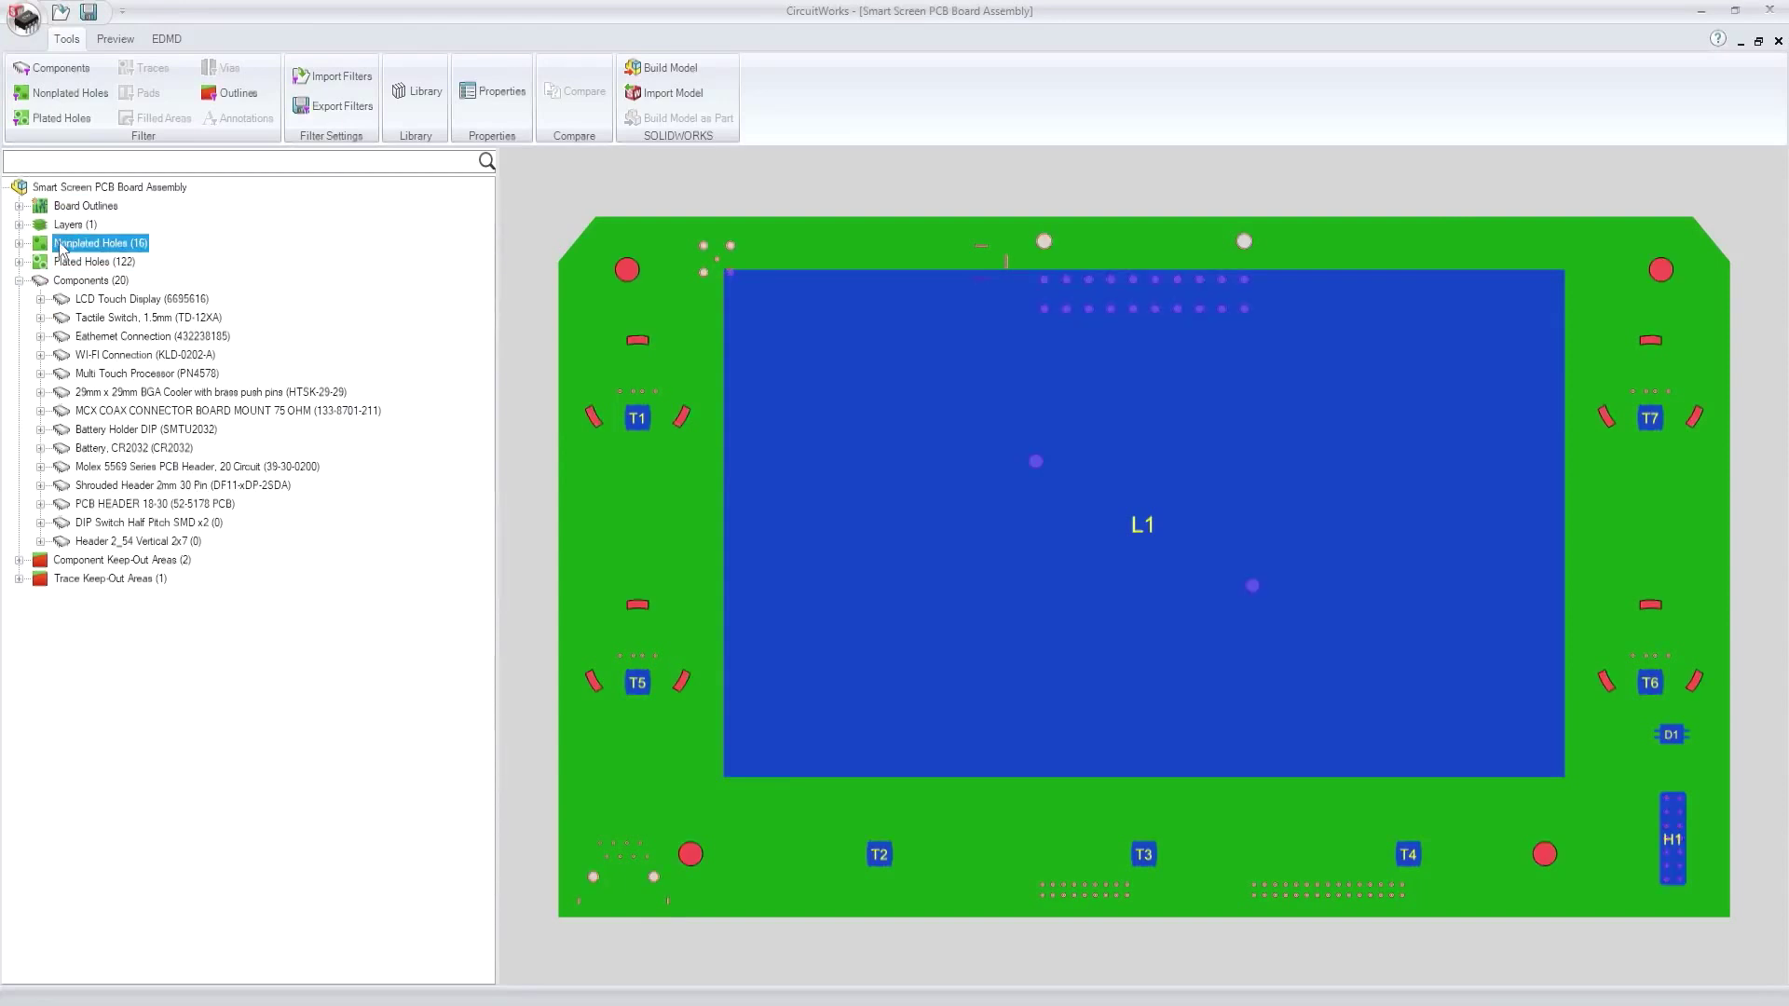
left_click(115, 39)
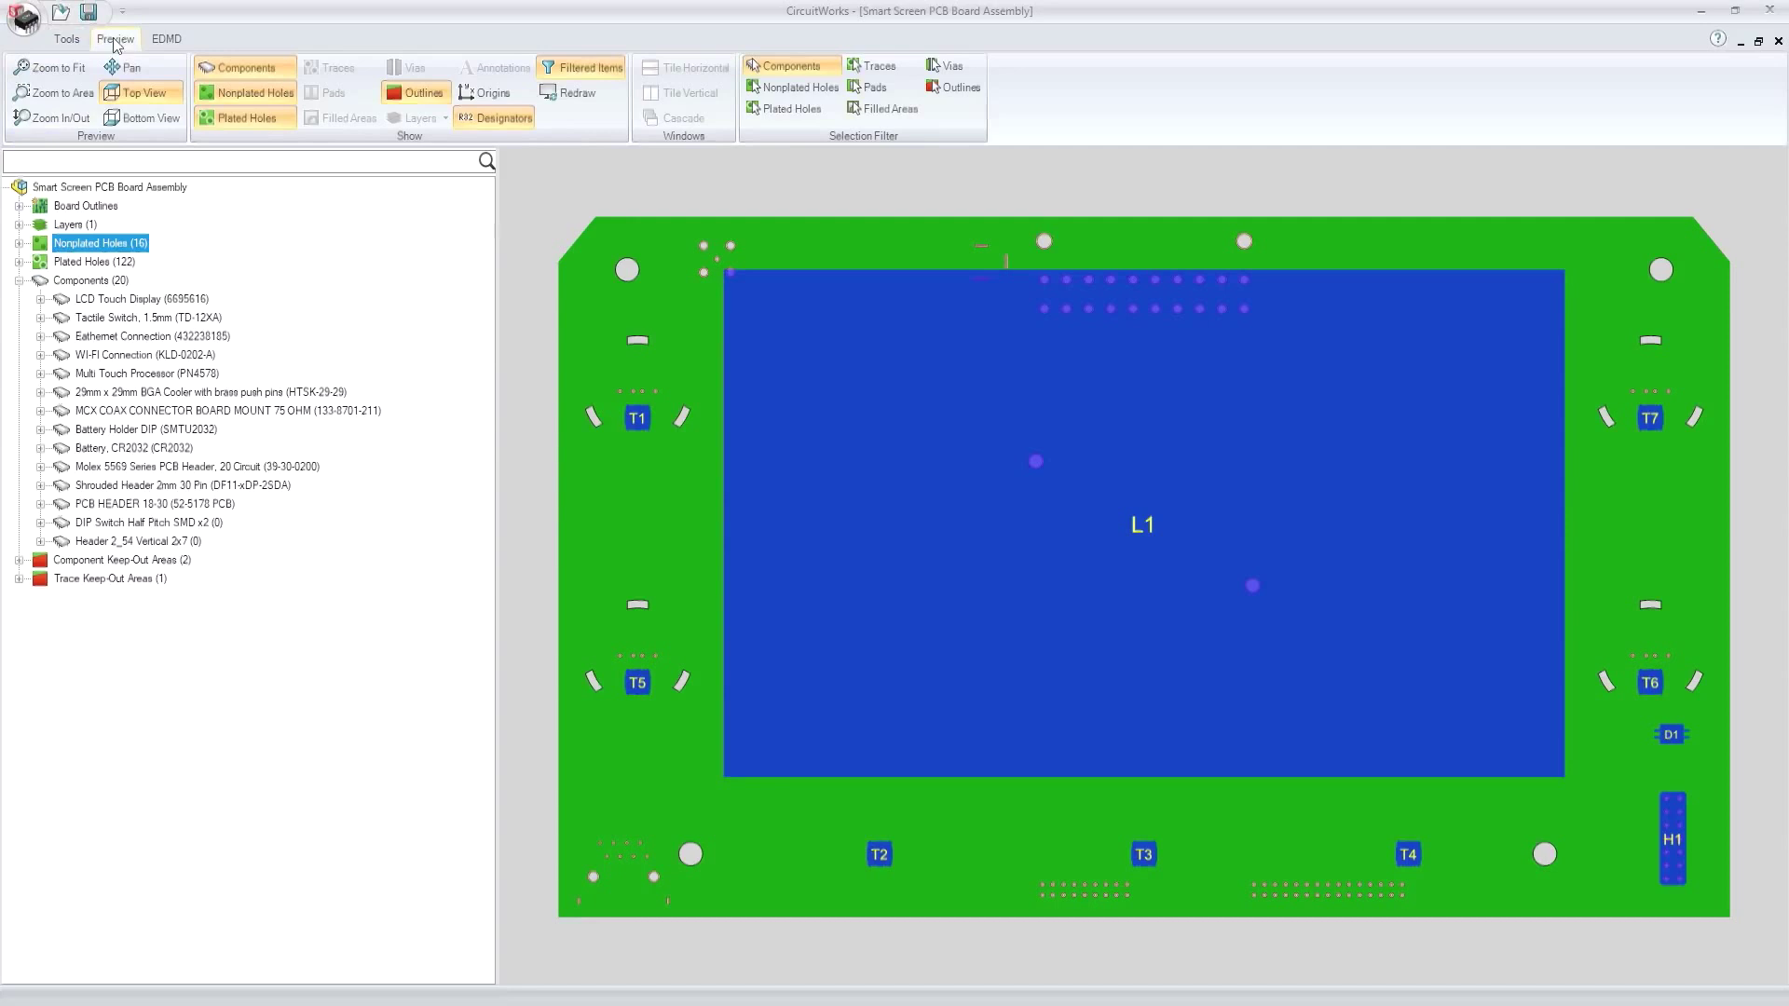
left_click(131, 119)
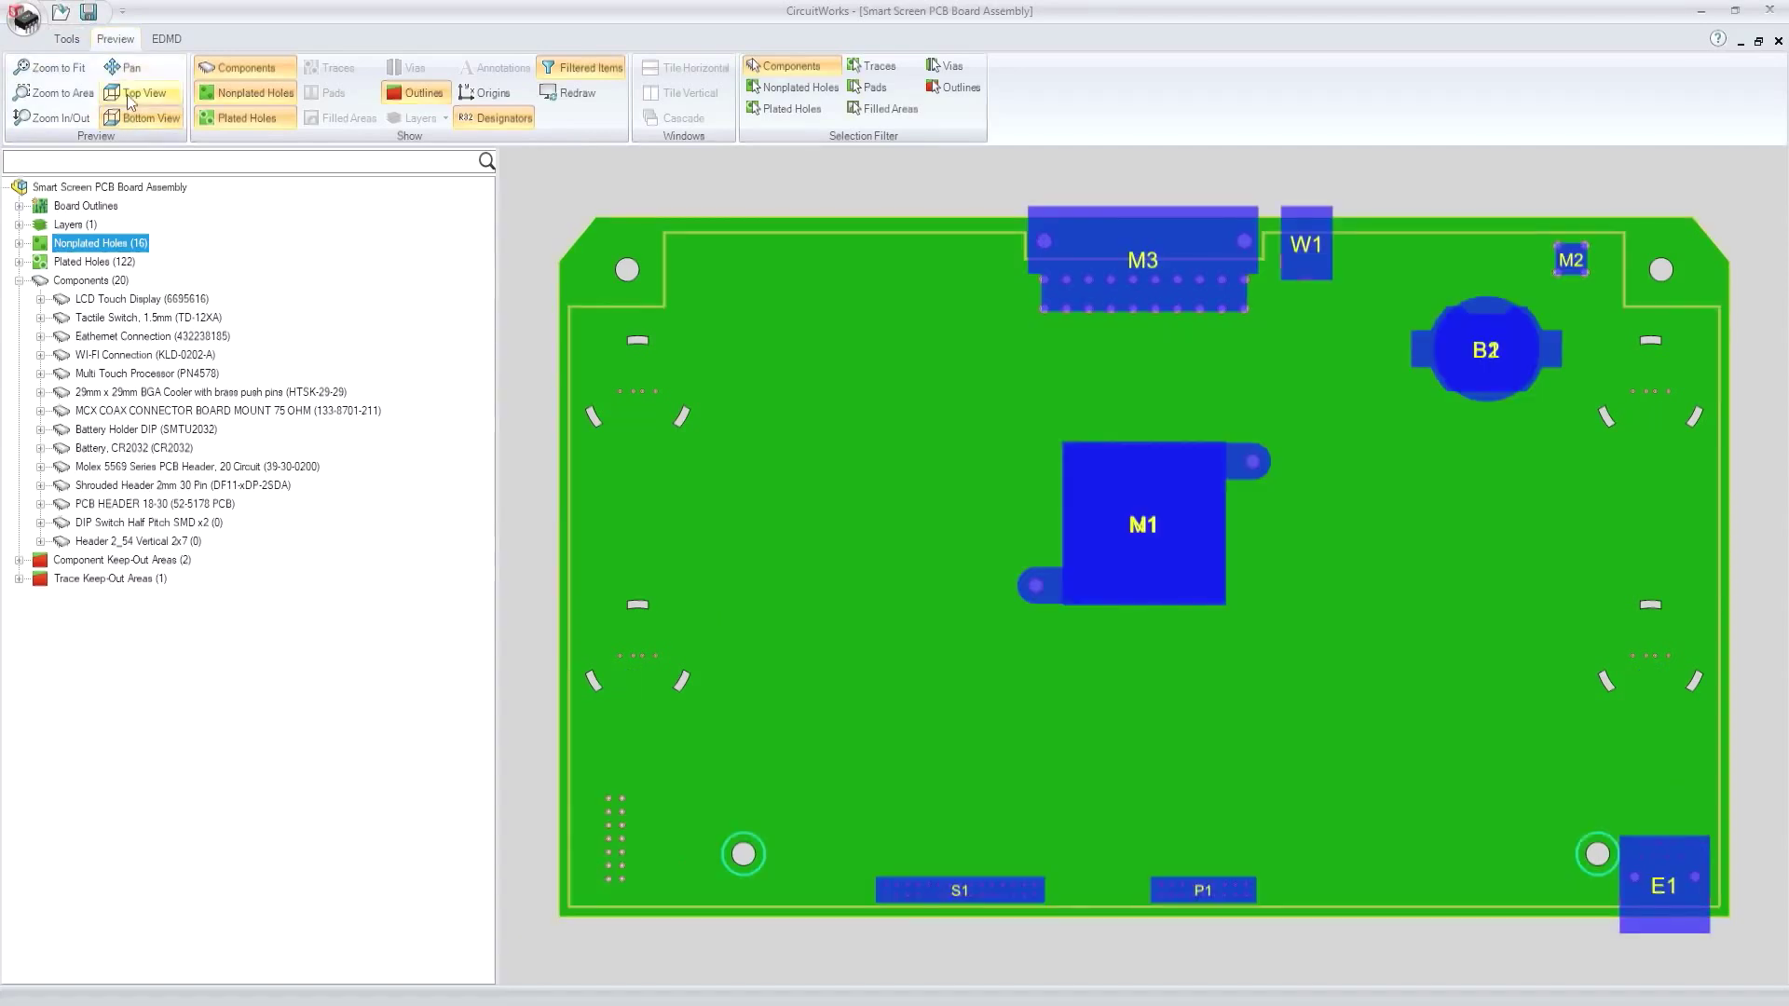
left_click(130, 95)
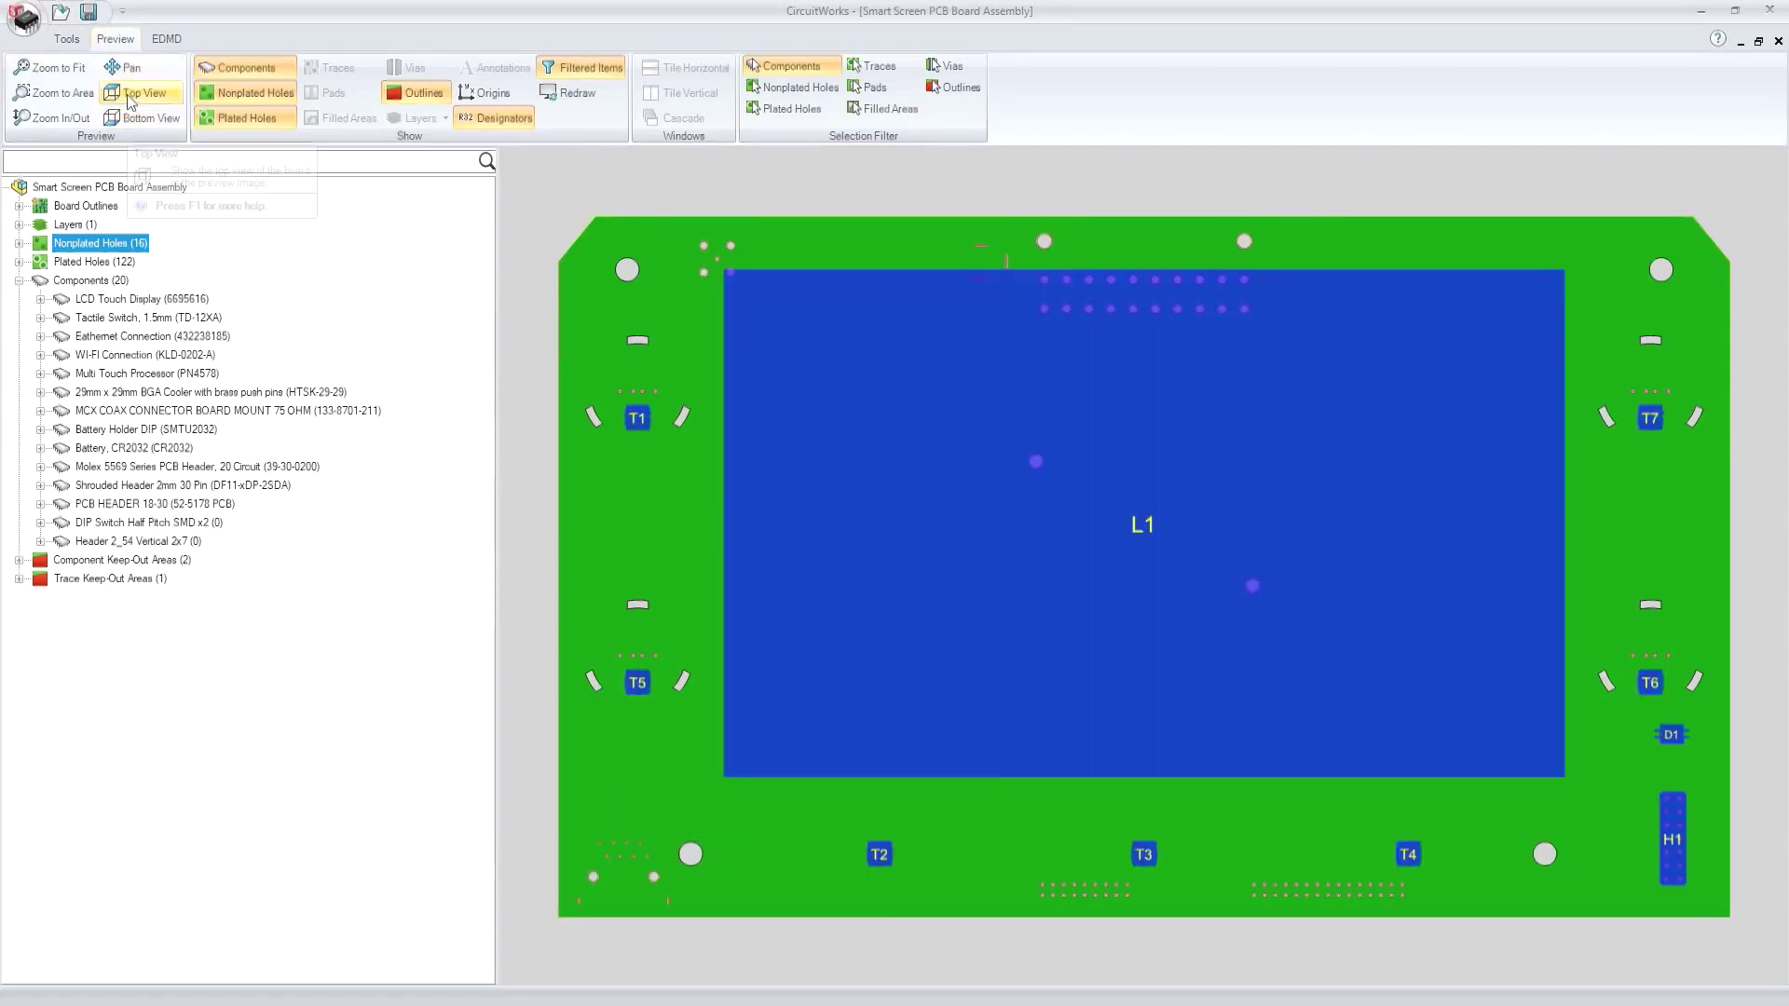
- Sync the board with ECAD, adding the baseline note 'New board design'
left_click(166, 38)
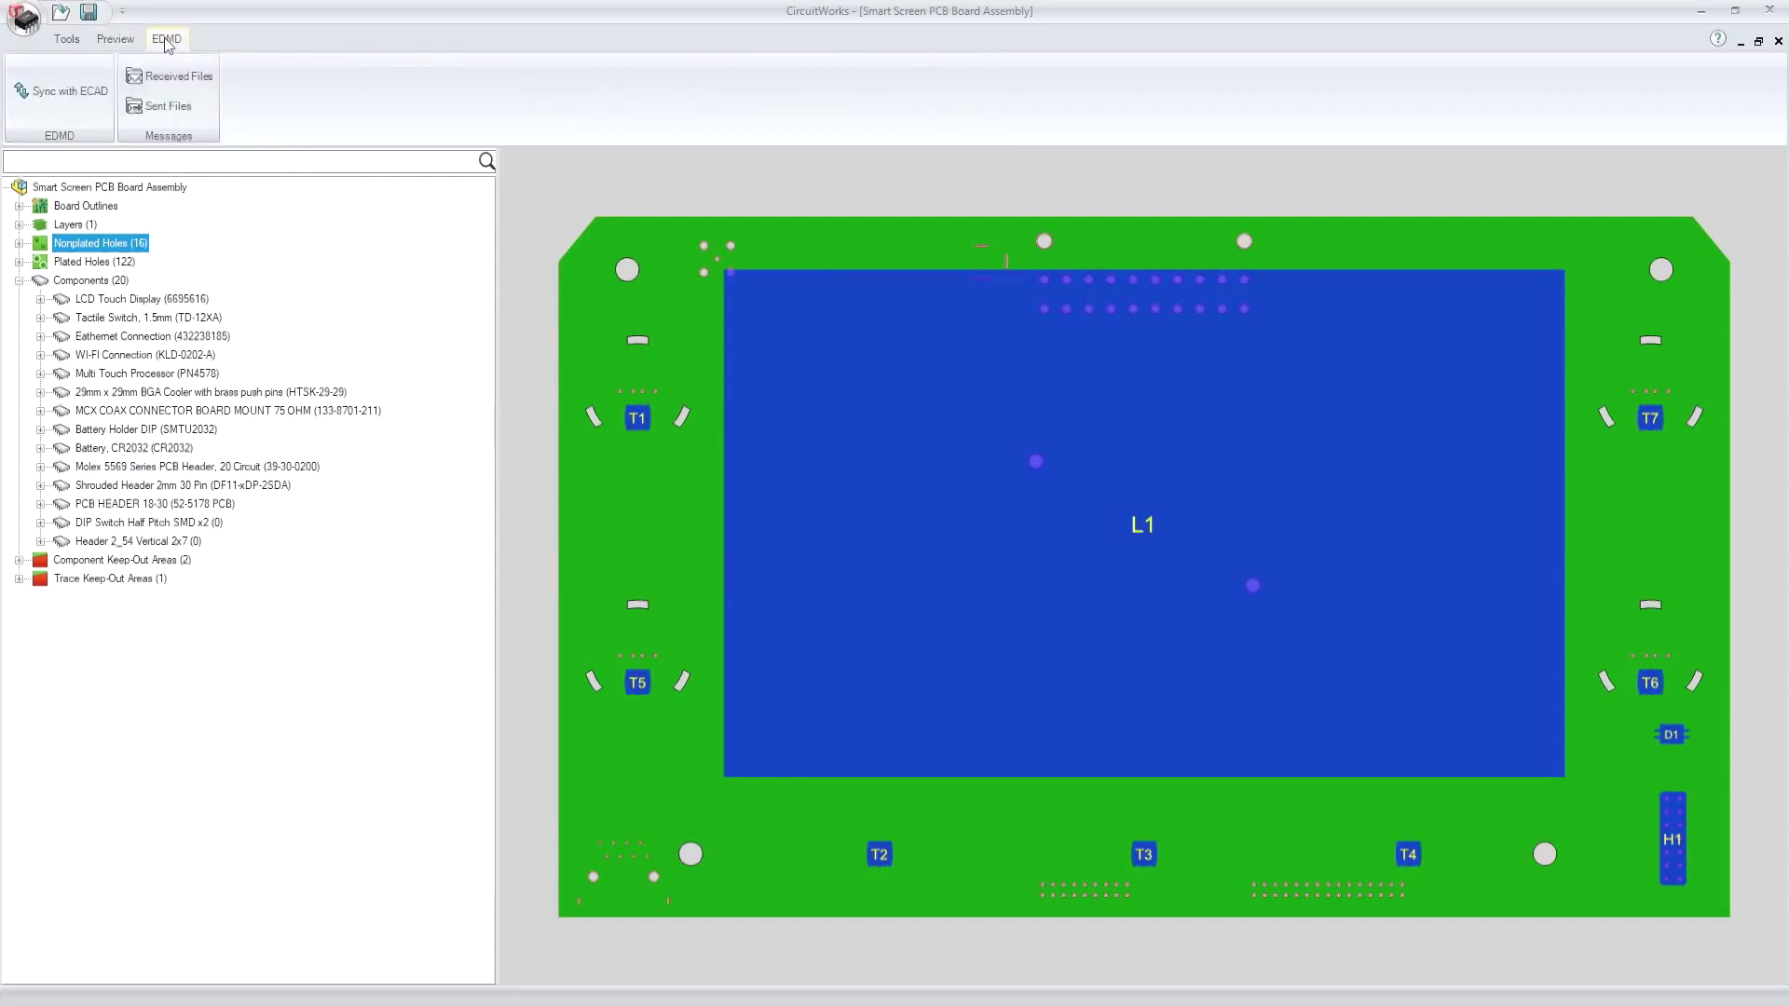
left_click(58, 93)
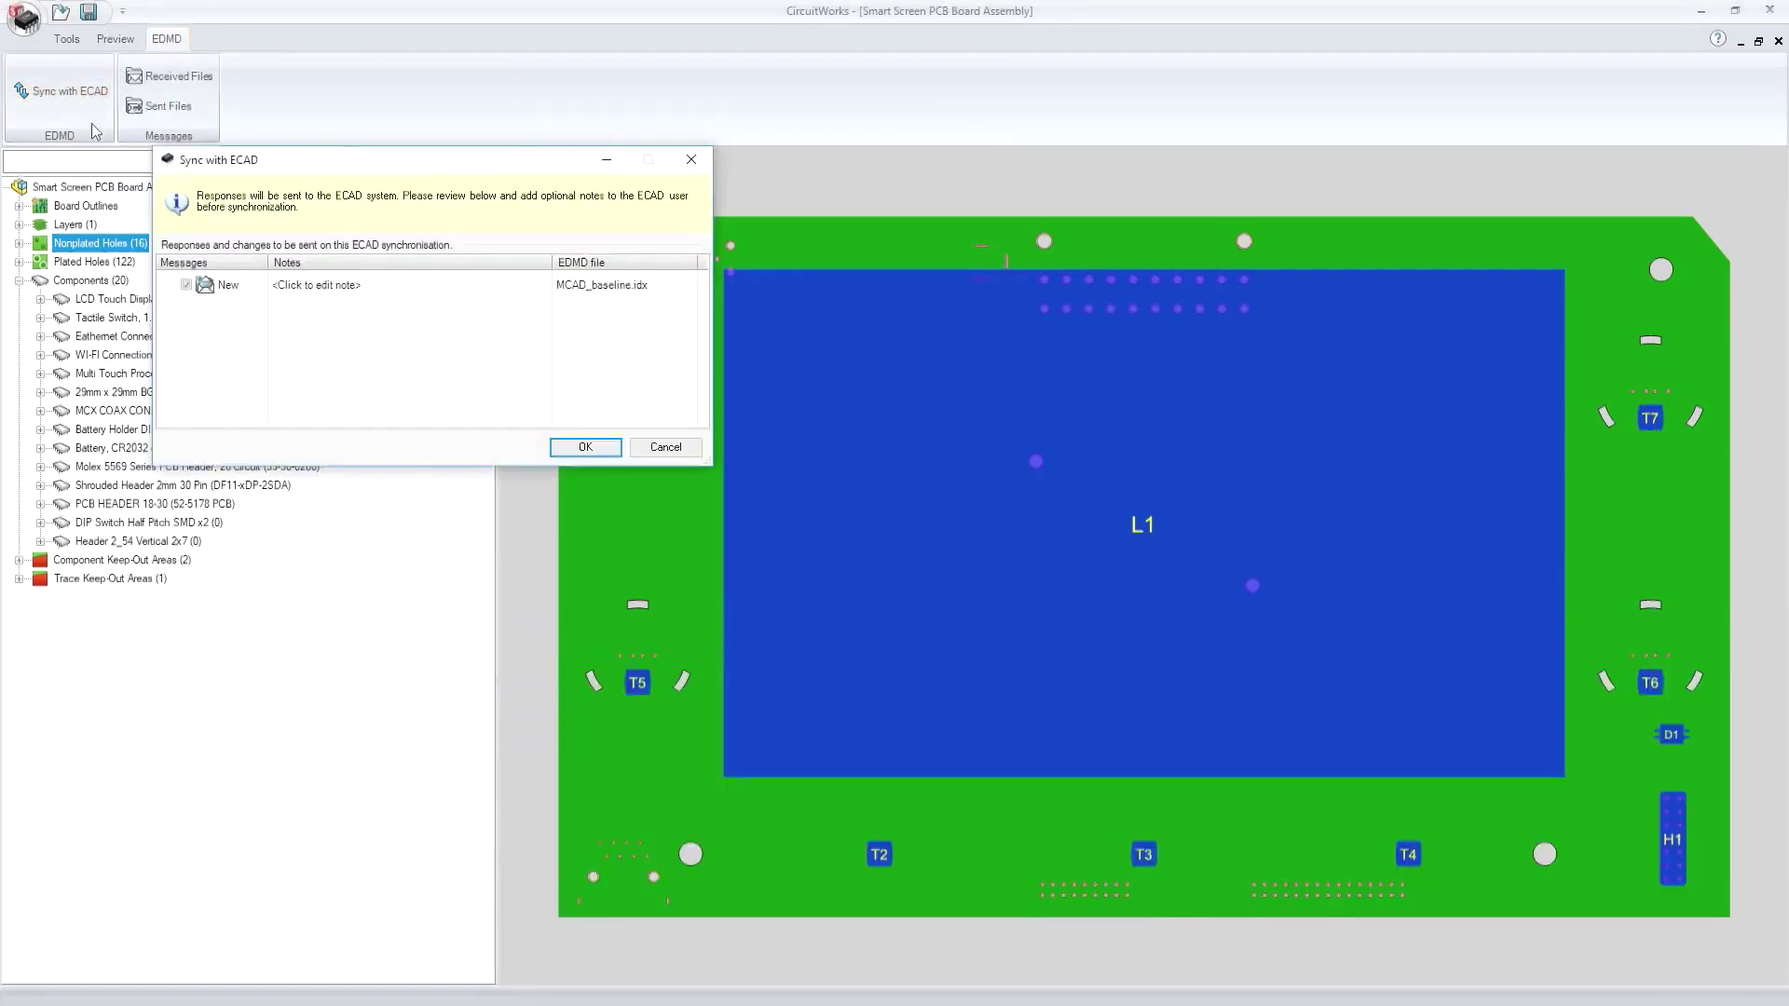
left_click(341, 296)
type("New board design")
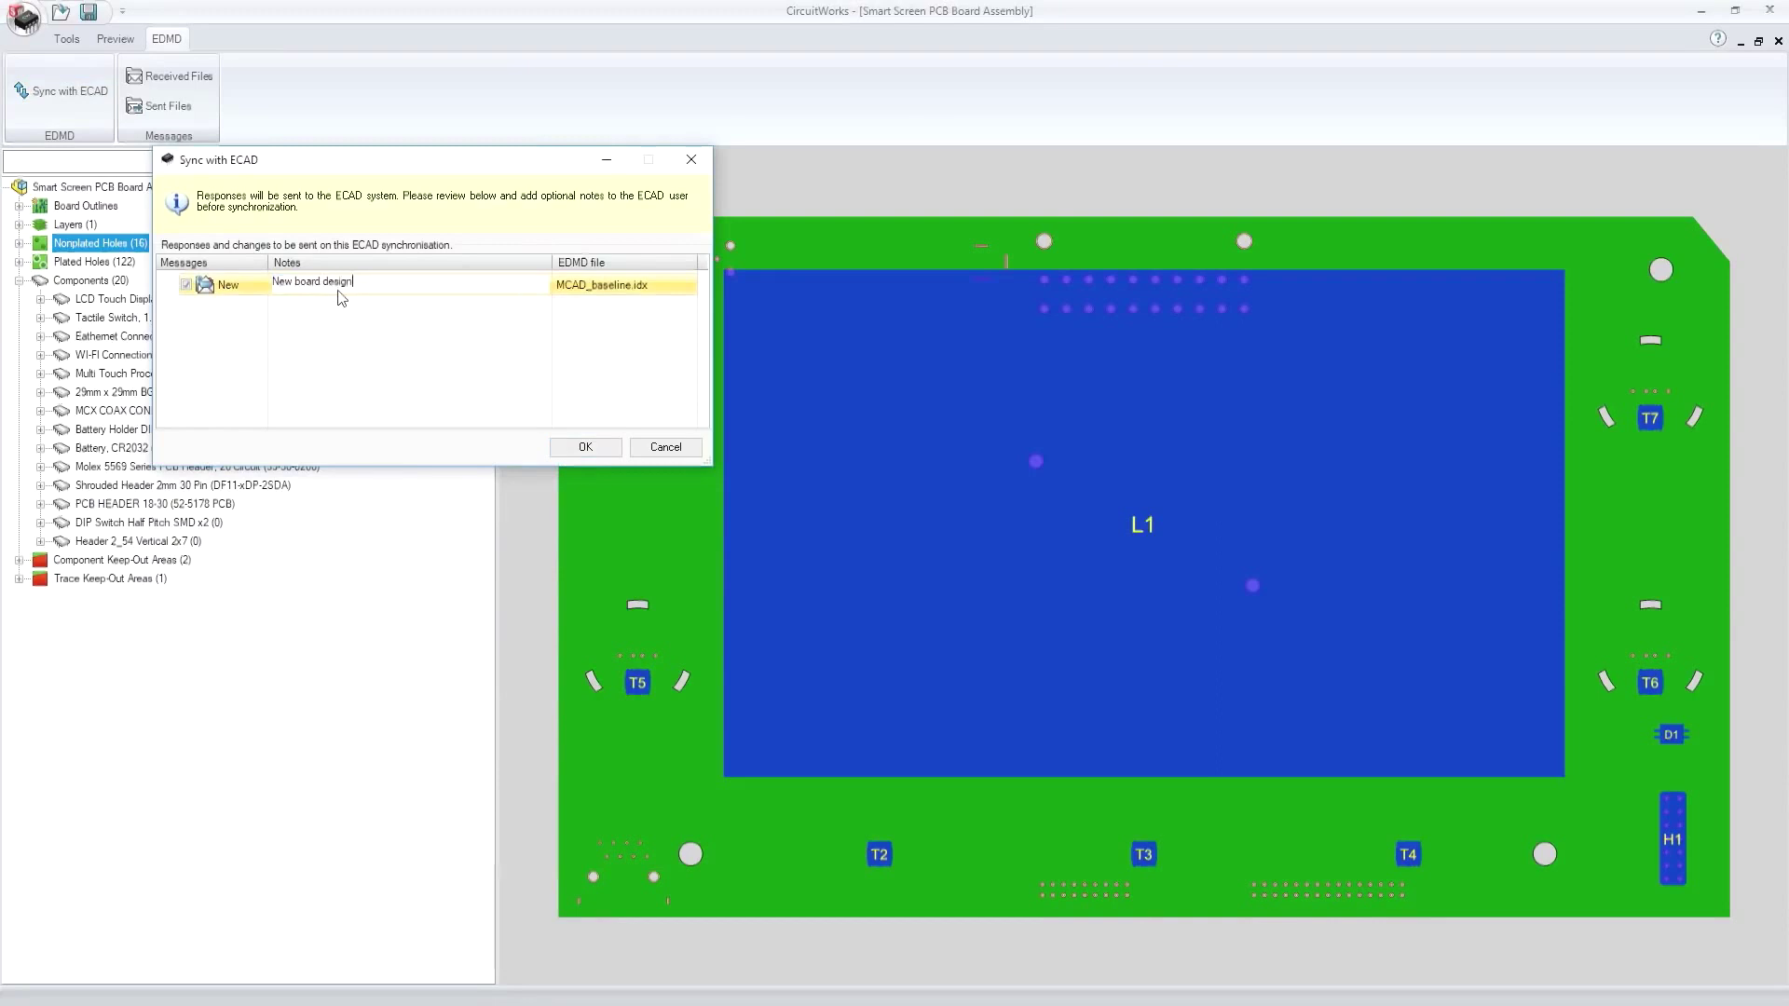
key("Return")
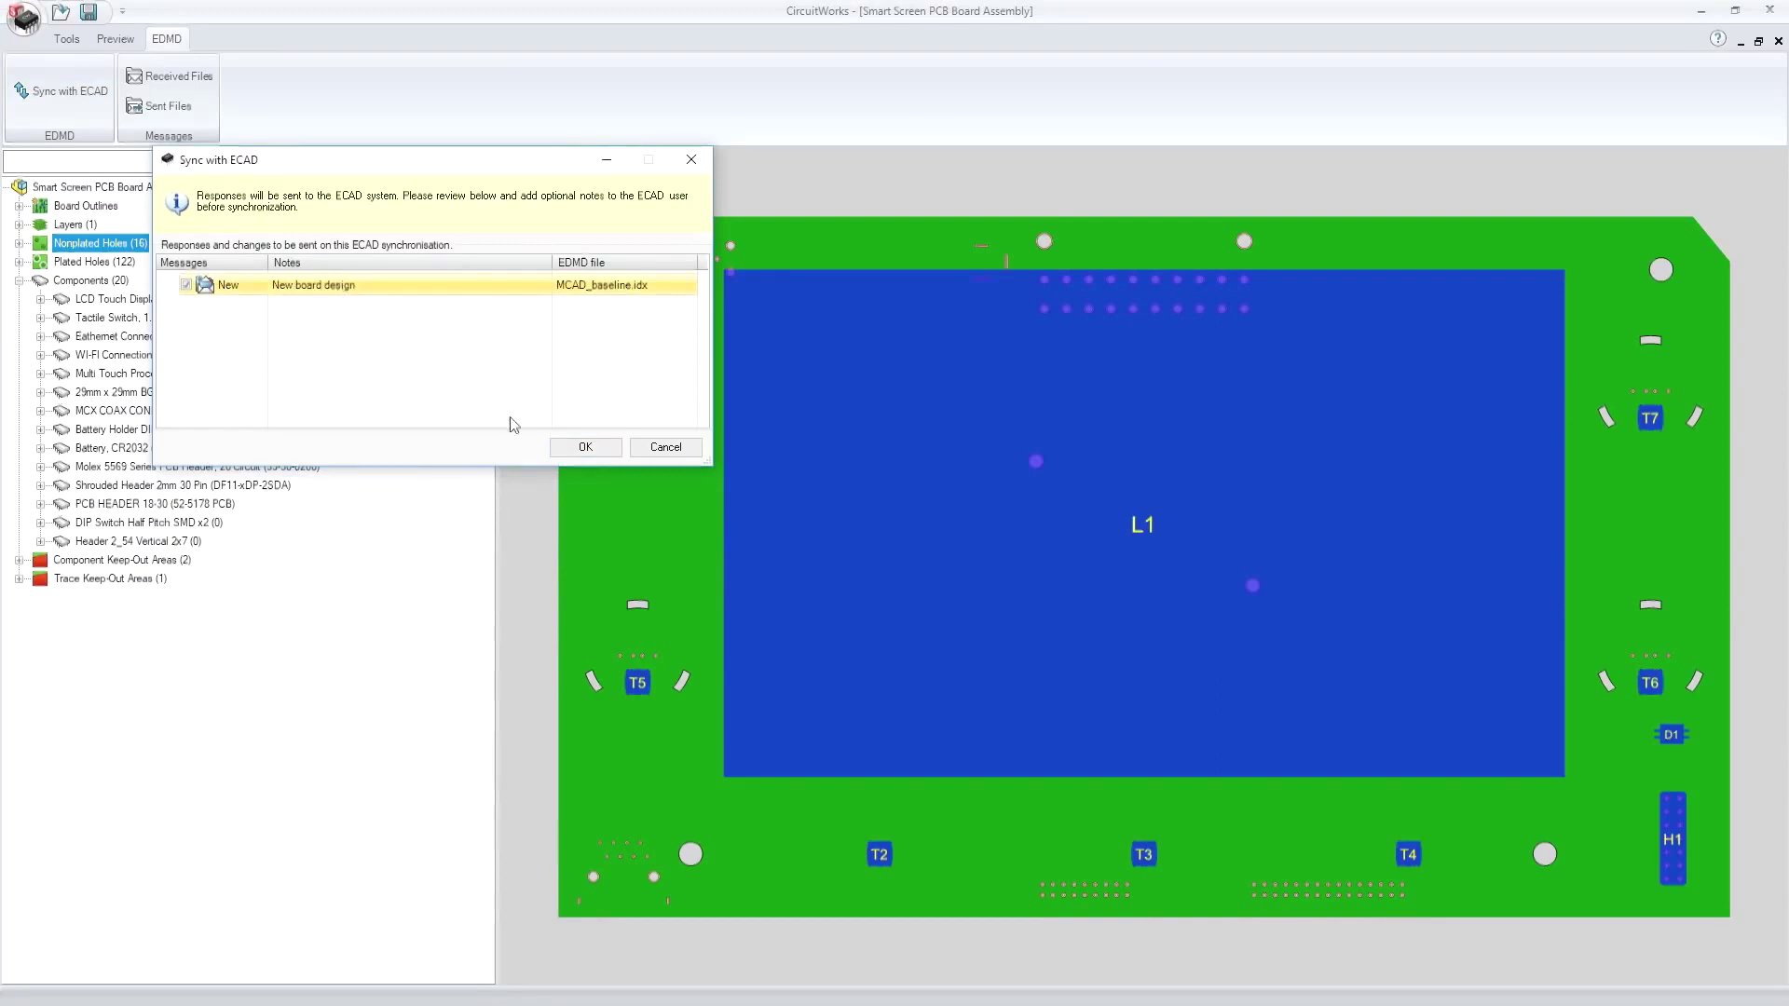
left_click(572, 449)
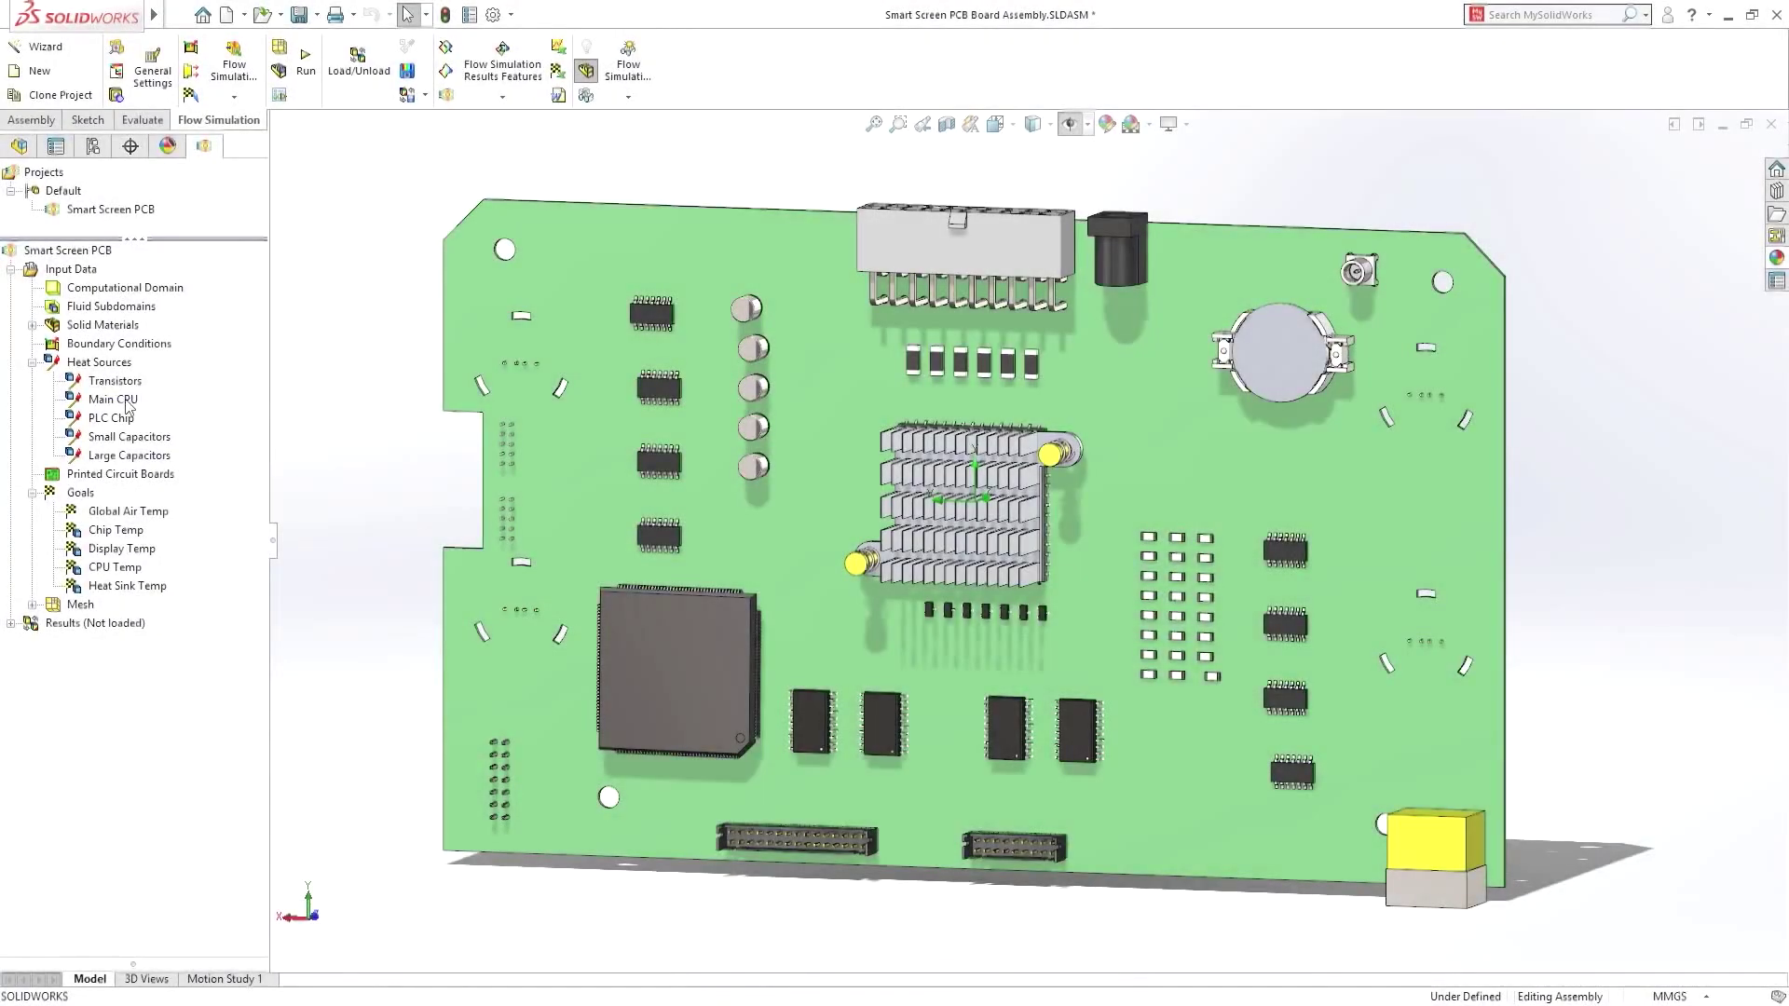
- Check heat generation rates for Main CPU, PLC Chip, Small and Large Capacitors, then access Printed Circuit Boards options
left_click(119, 401)
left_click(118, 418)
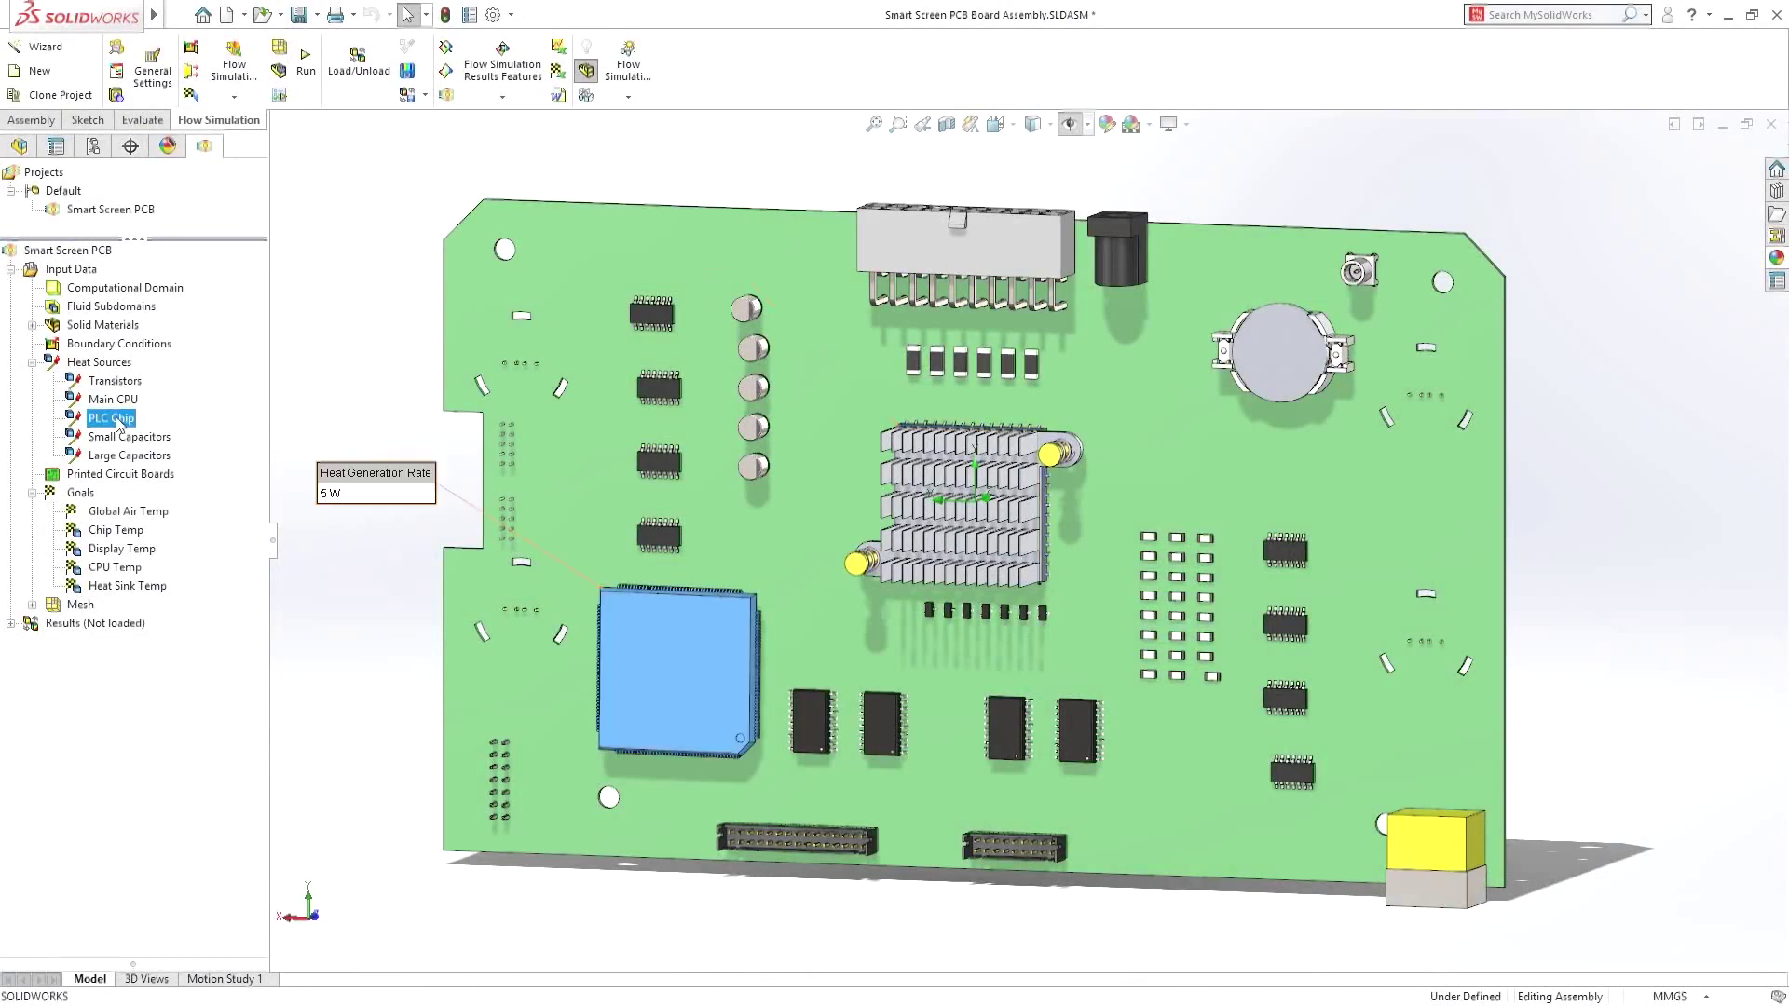
left_click(120, 438)
left_click(120, 456)
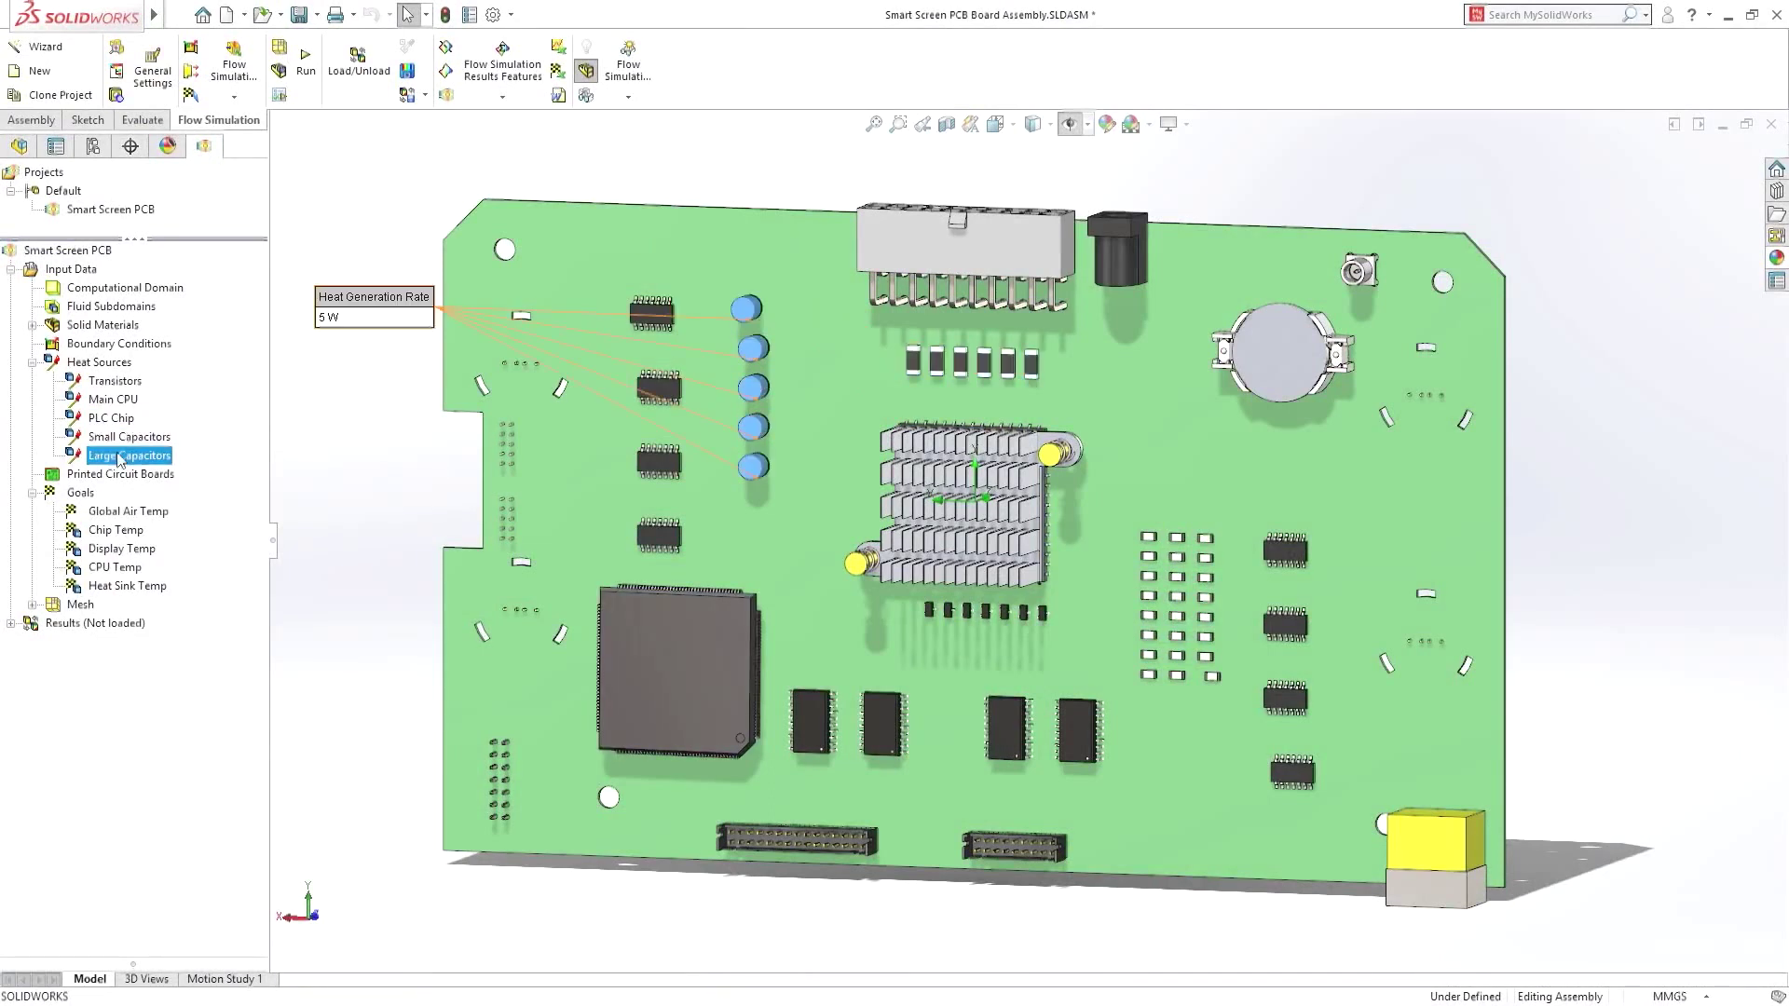
key("Escape")
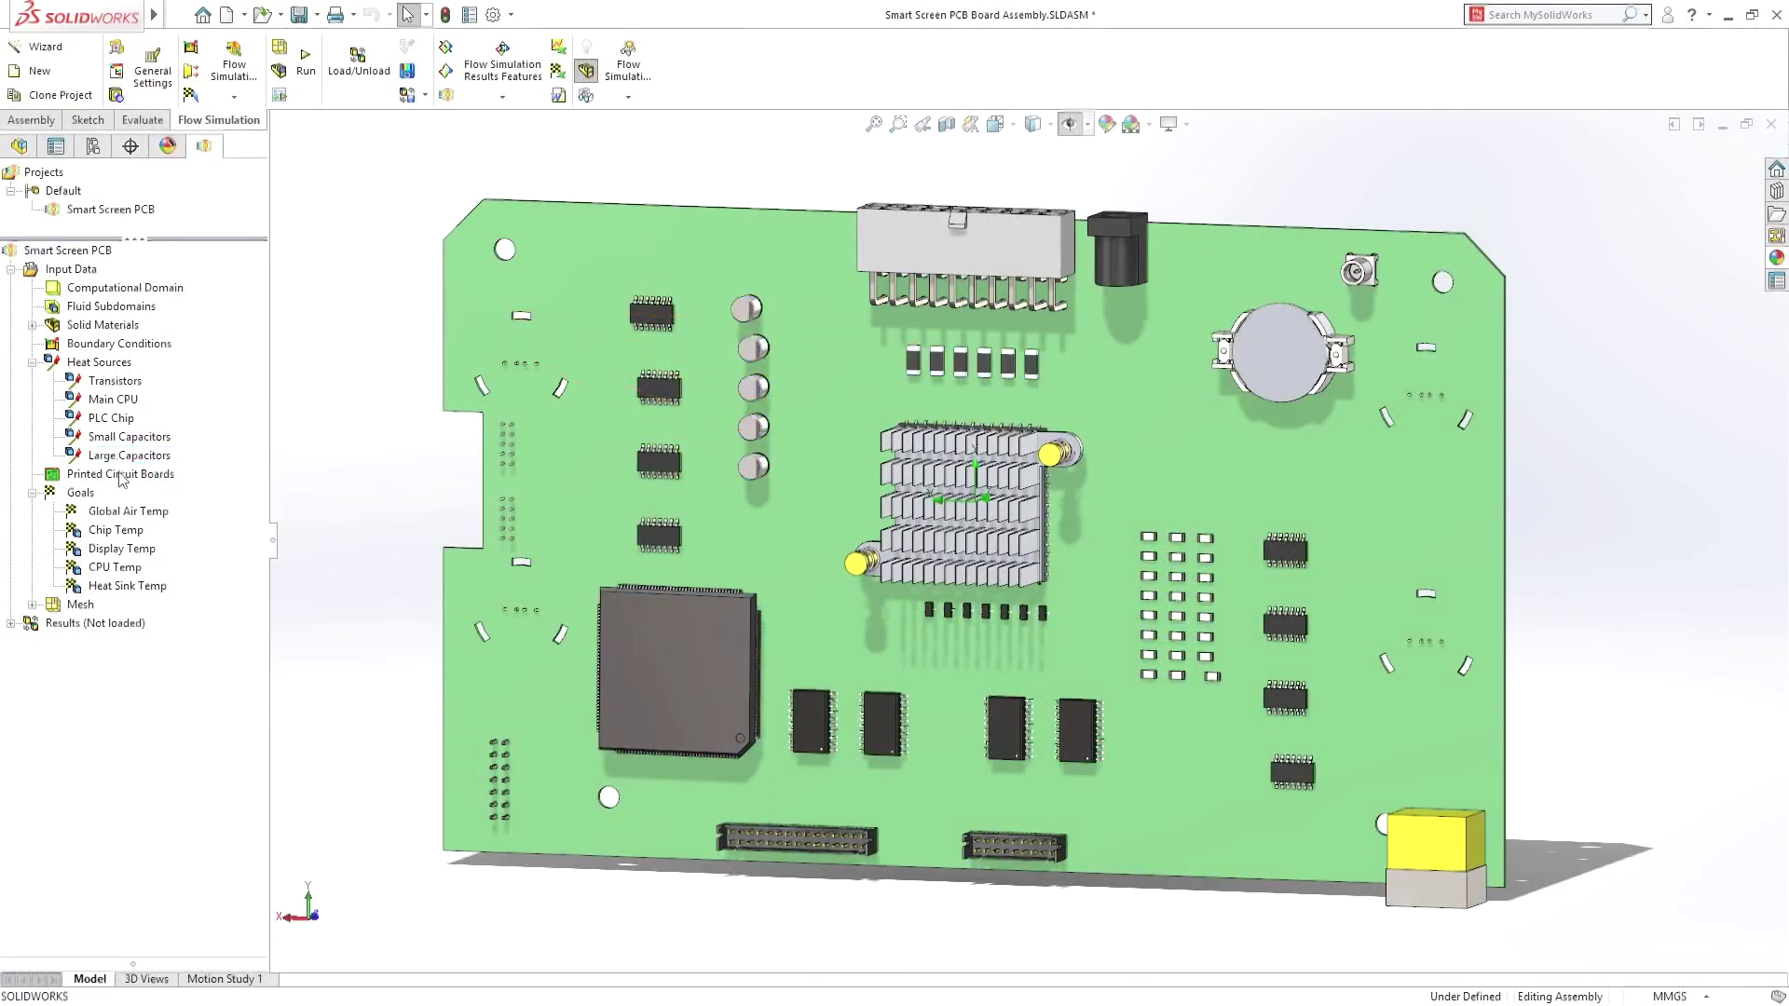
right_click(122, 477)
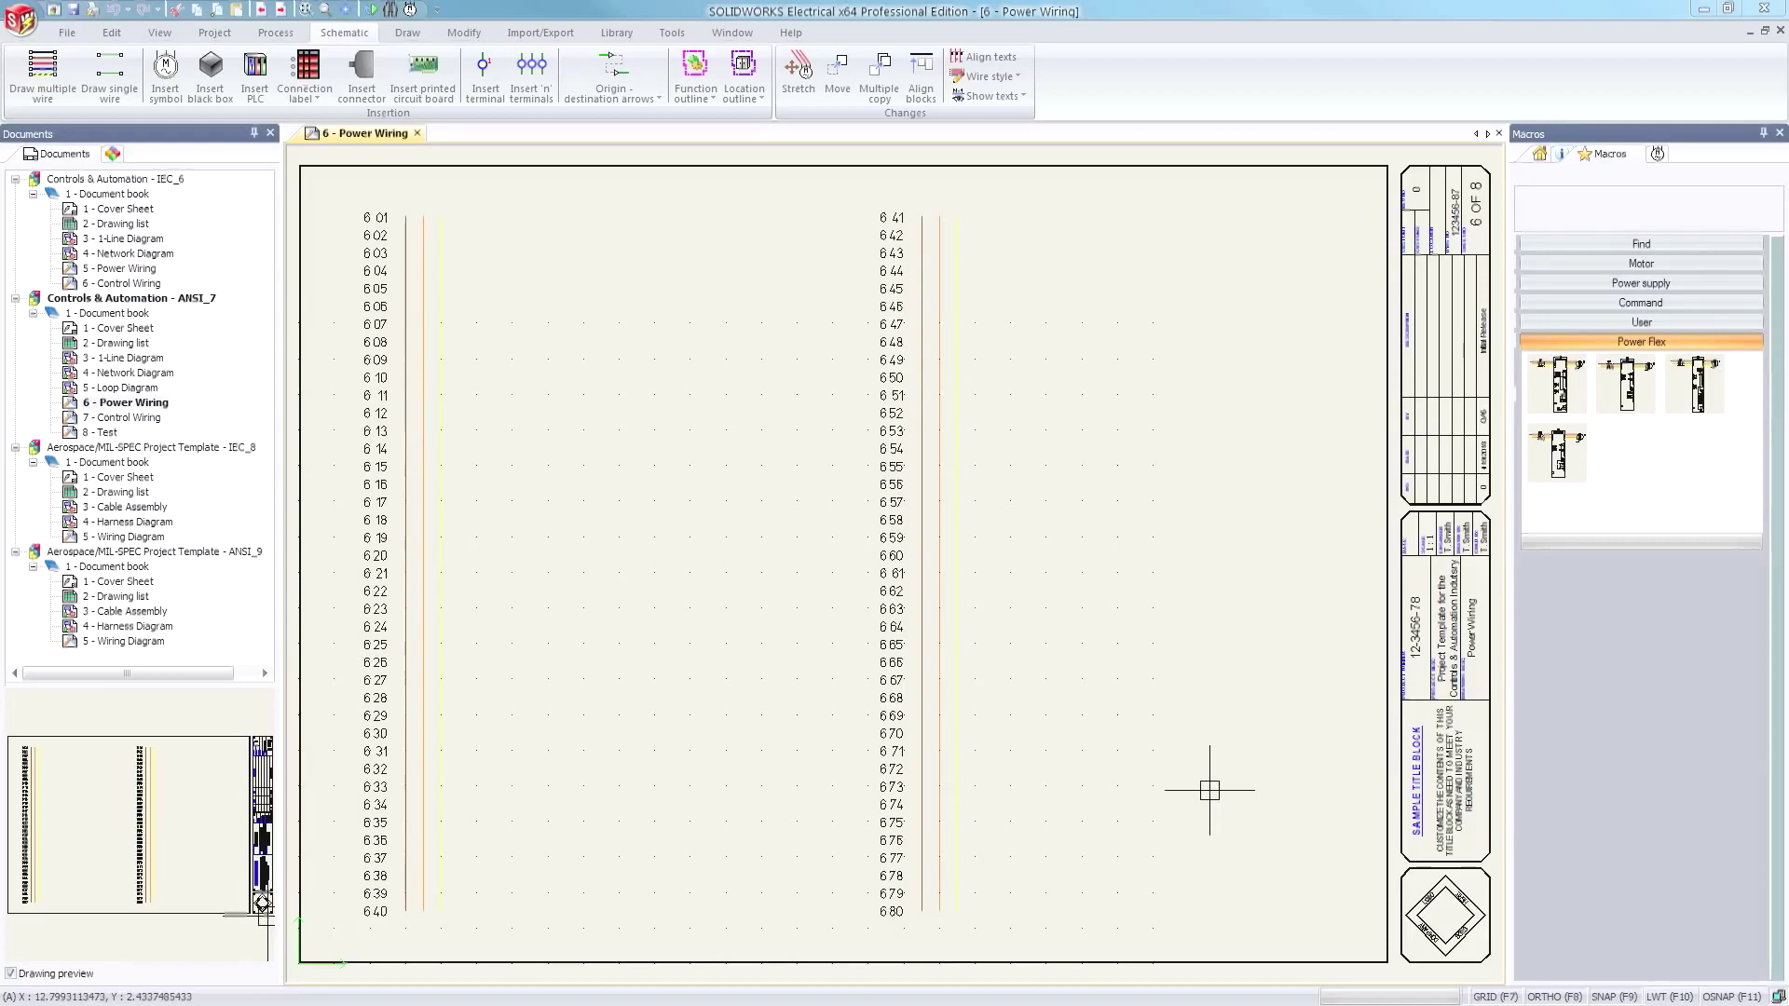
- Place the AB PowerFlex 4 drive macro onto the Power Wiring sheet and accept the paste options
left_click(1561, 470)
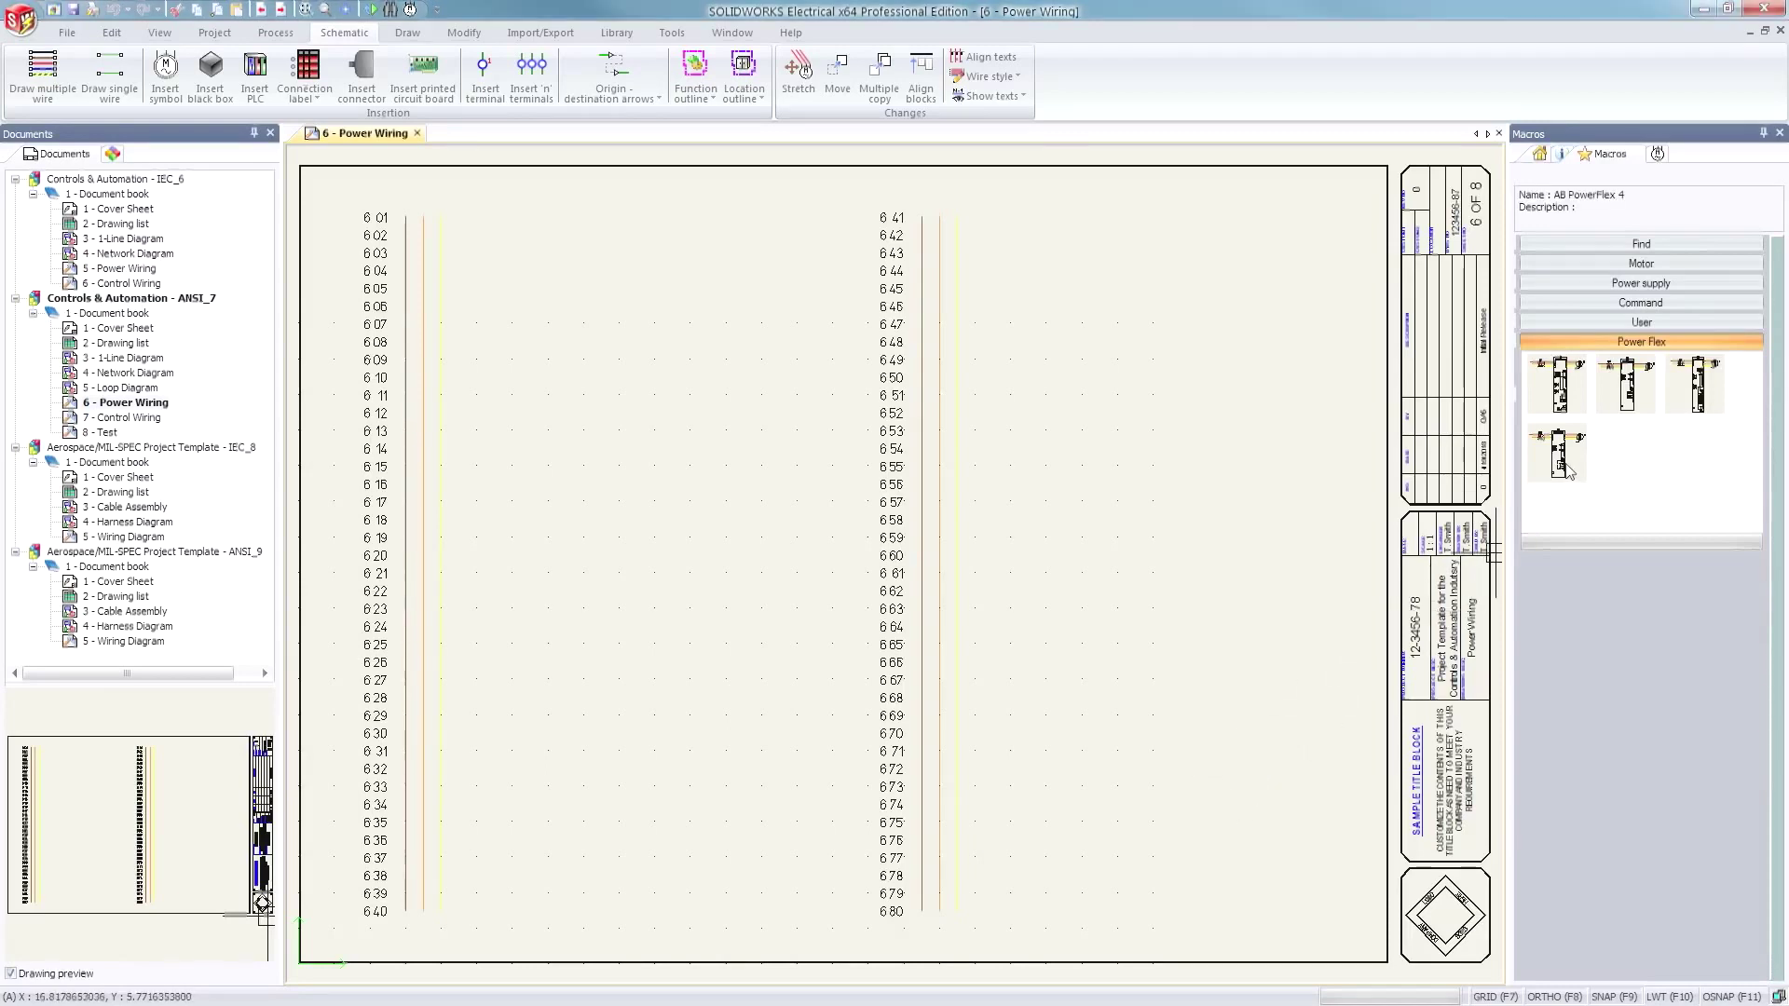
left_click_drag(1413, 485, 924, 278)
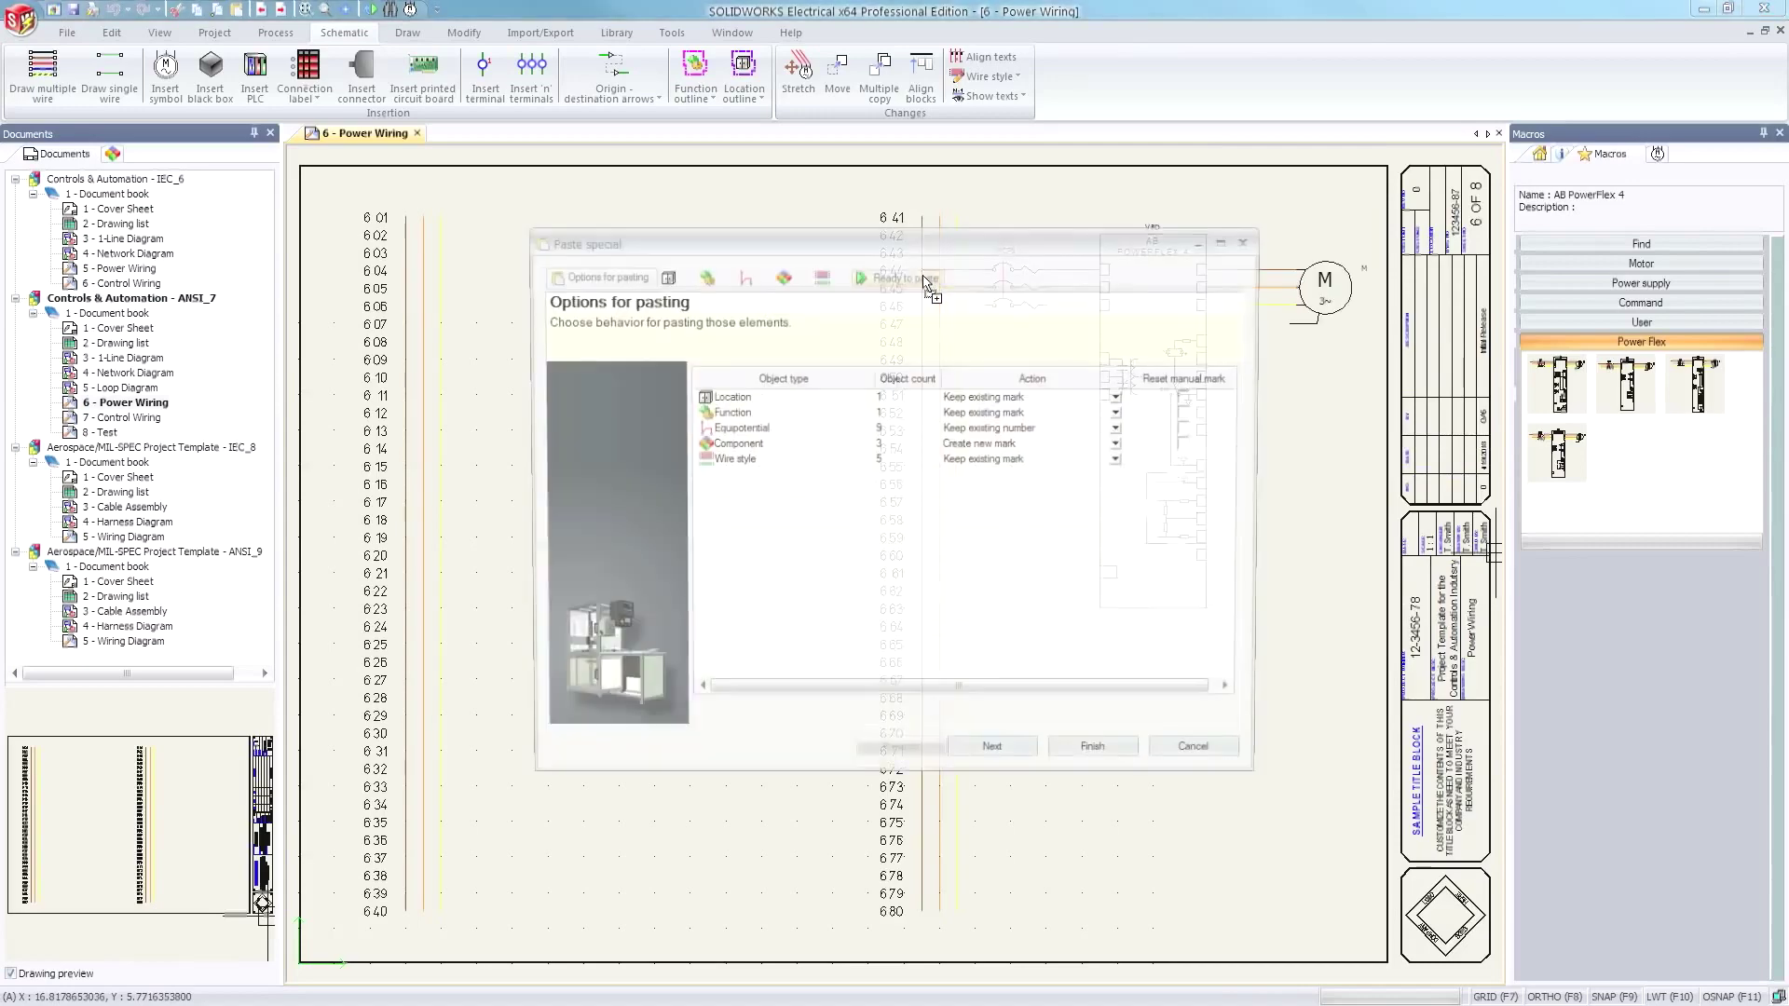
left_click(1134, 759)
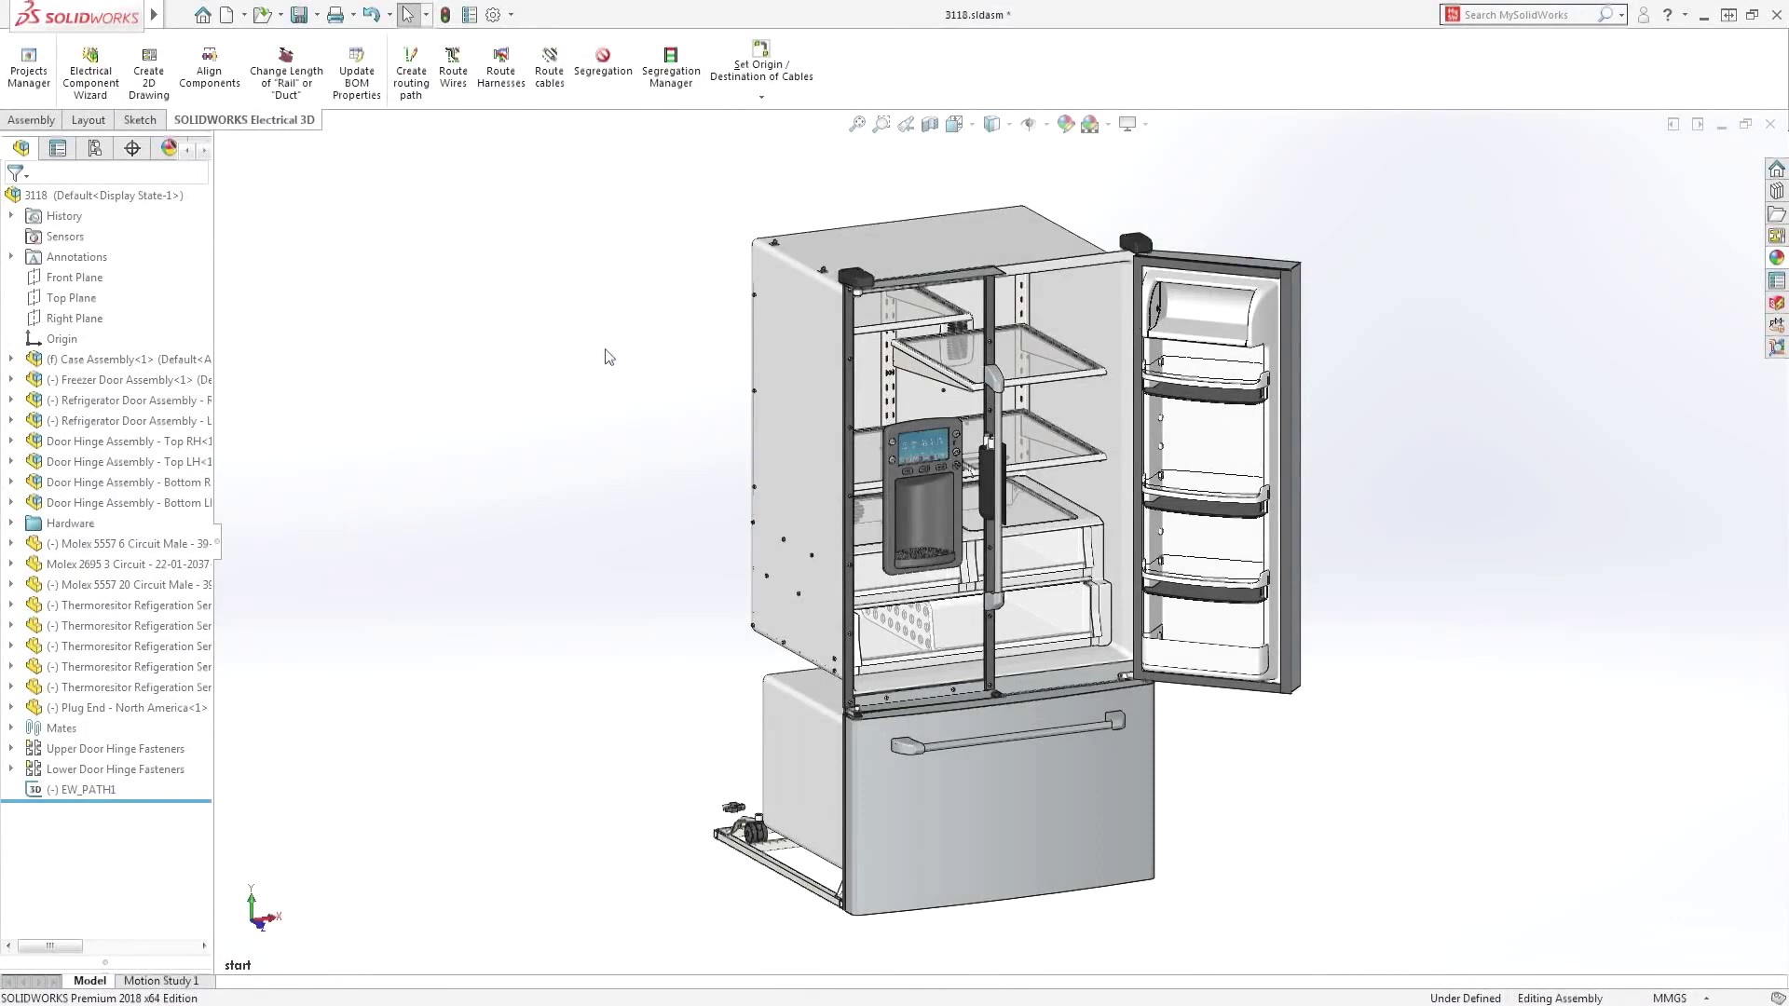
- Route all harnesses through the 3118 refrigerator, then rotate the model to view the rear wiring
left_click(500, 74)
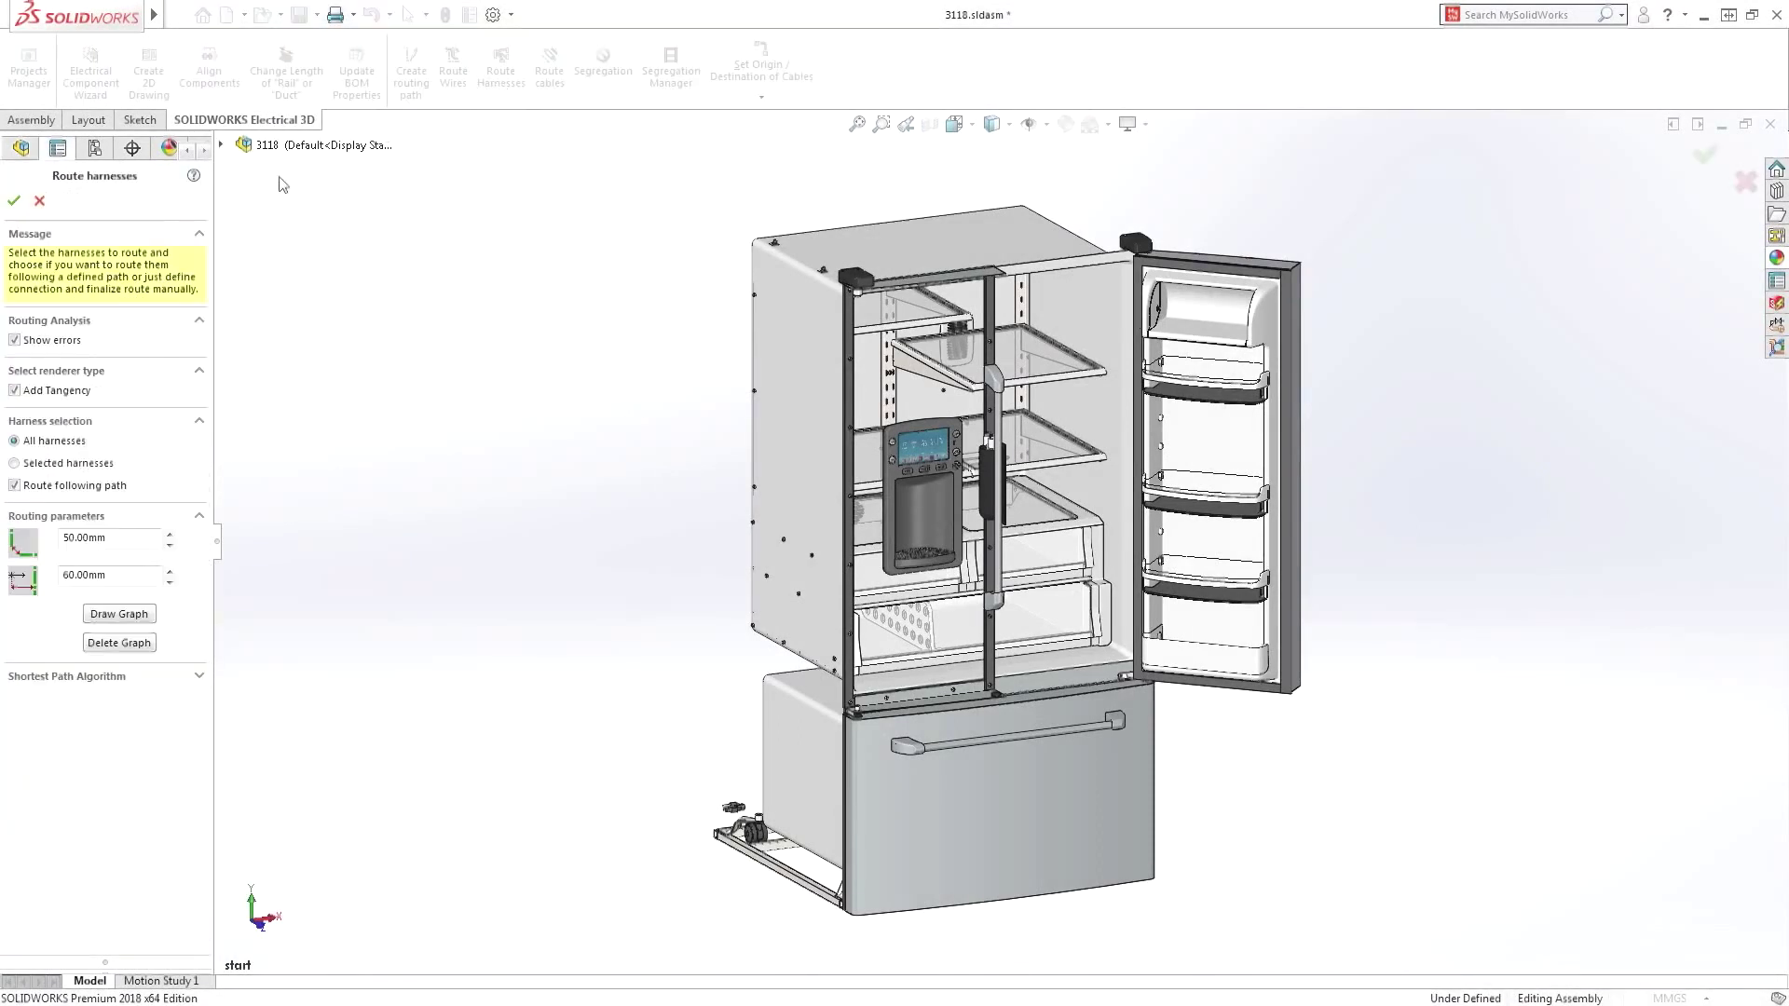
left_click(20, 205)
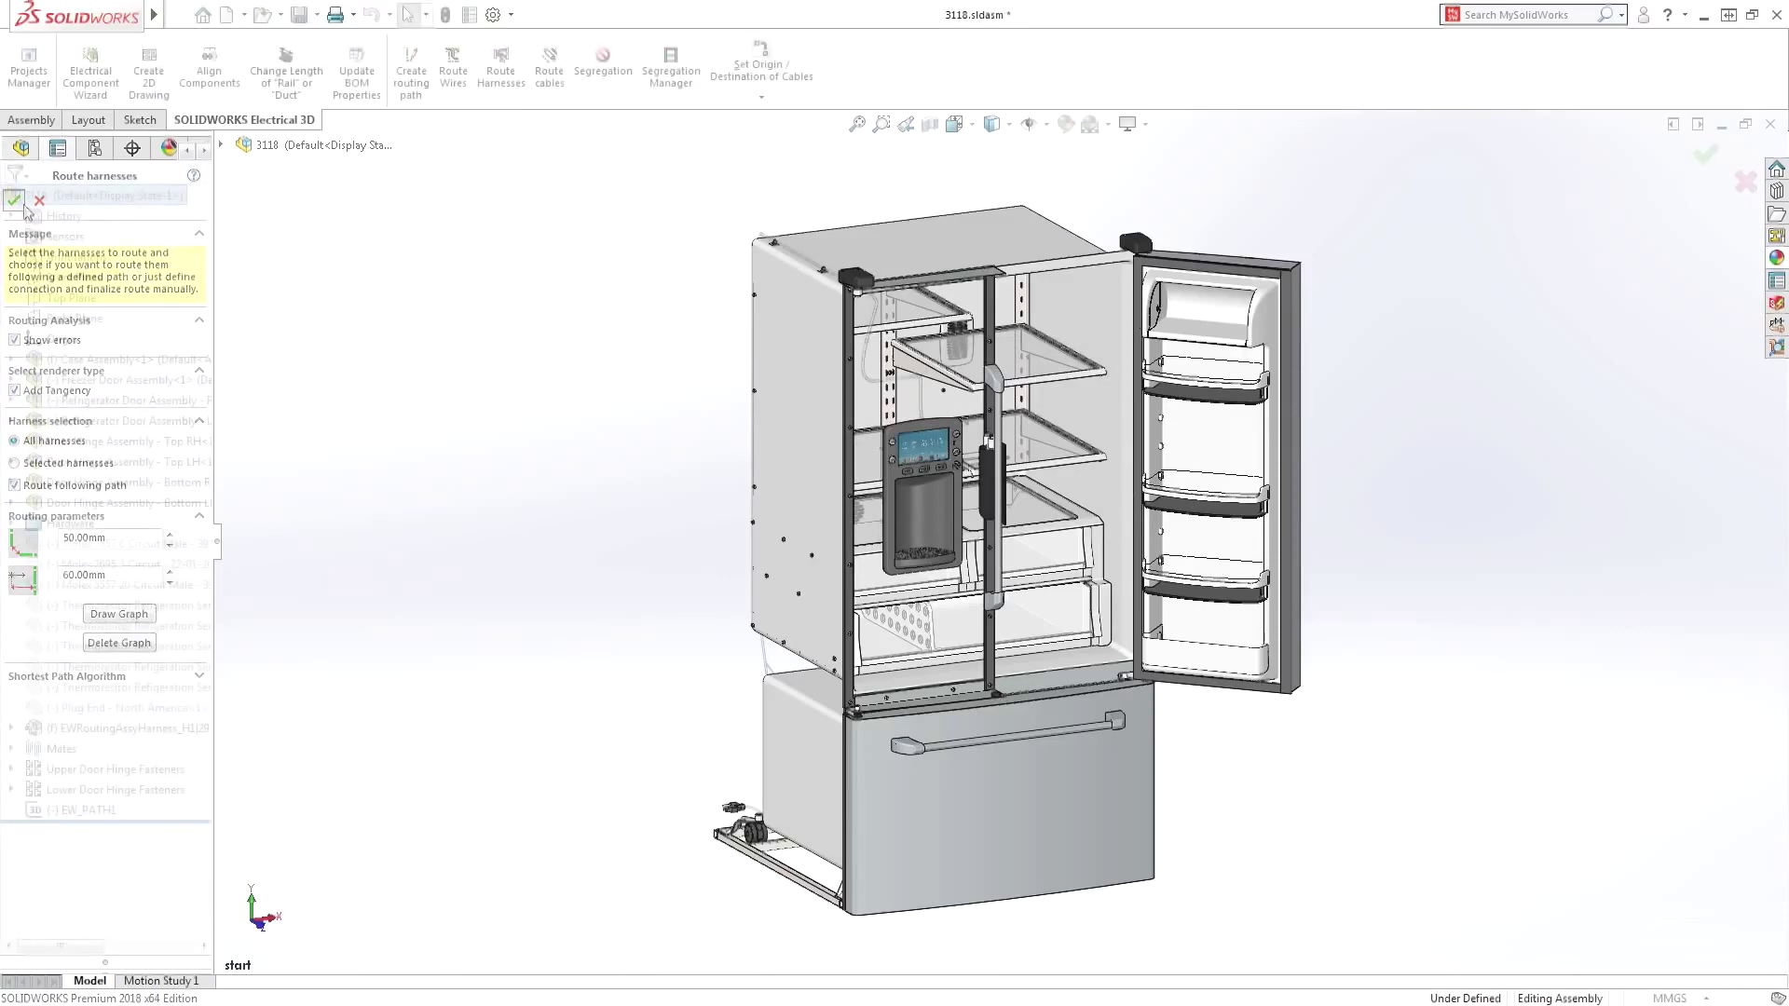
key("Right")
key("Right")
key("Right")
key("Right")
key("Right")
key("Right")
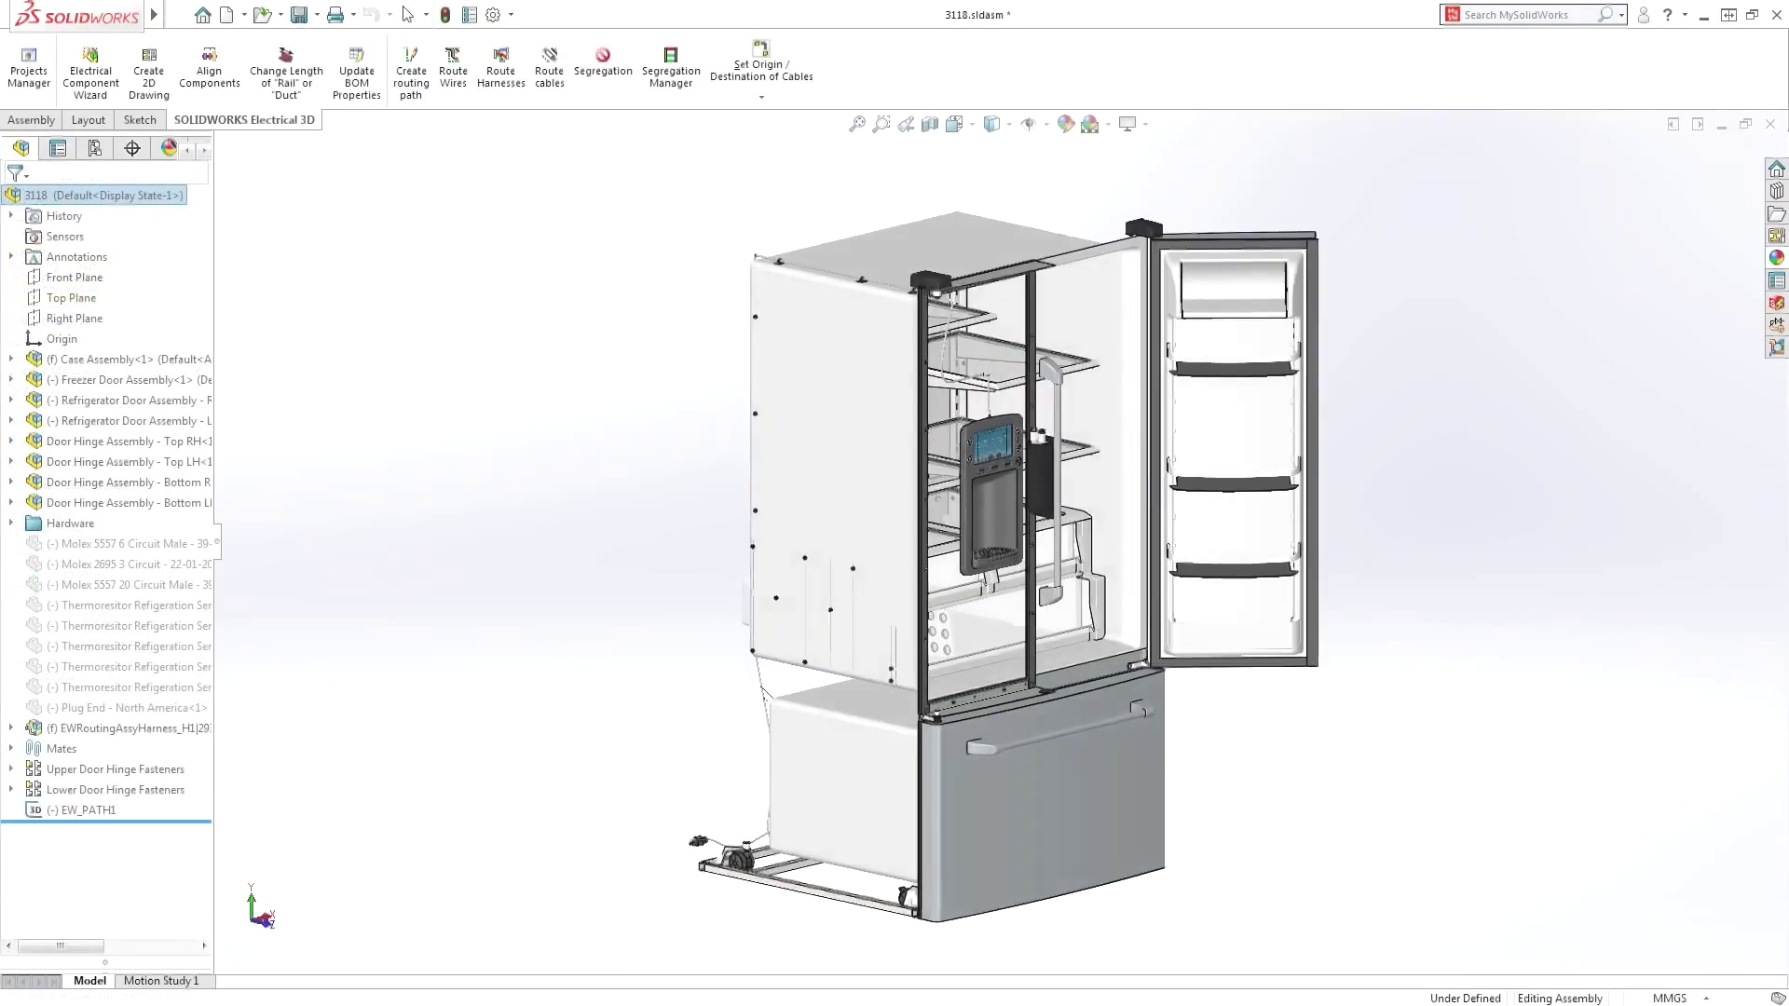
key("Right")
key("Right")
key("Right")
key("Right")
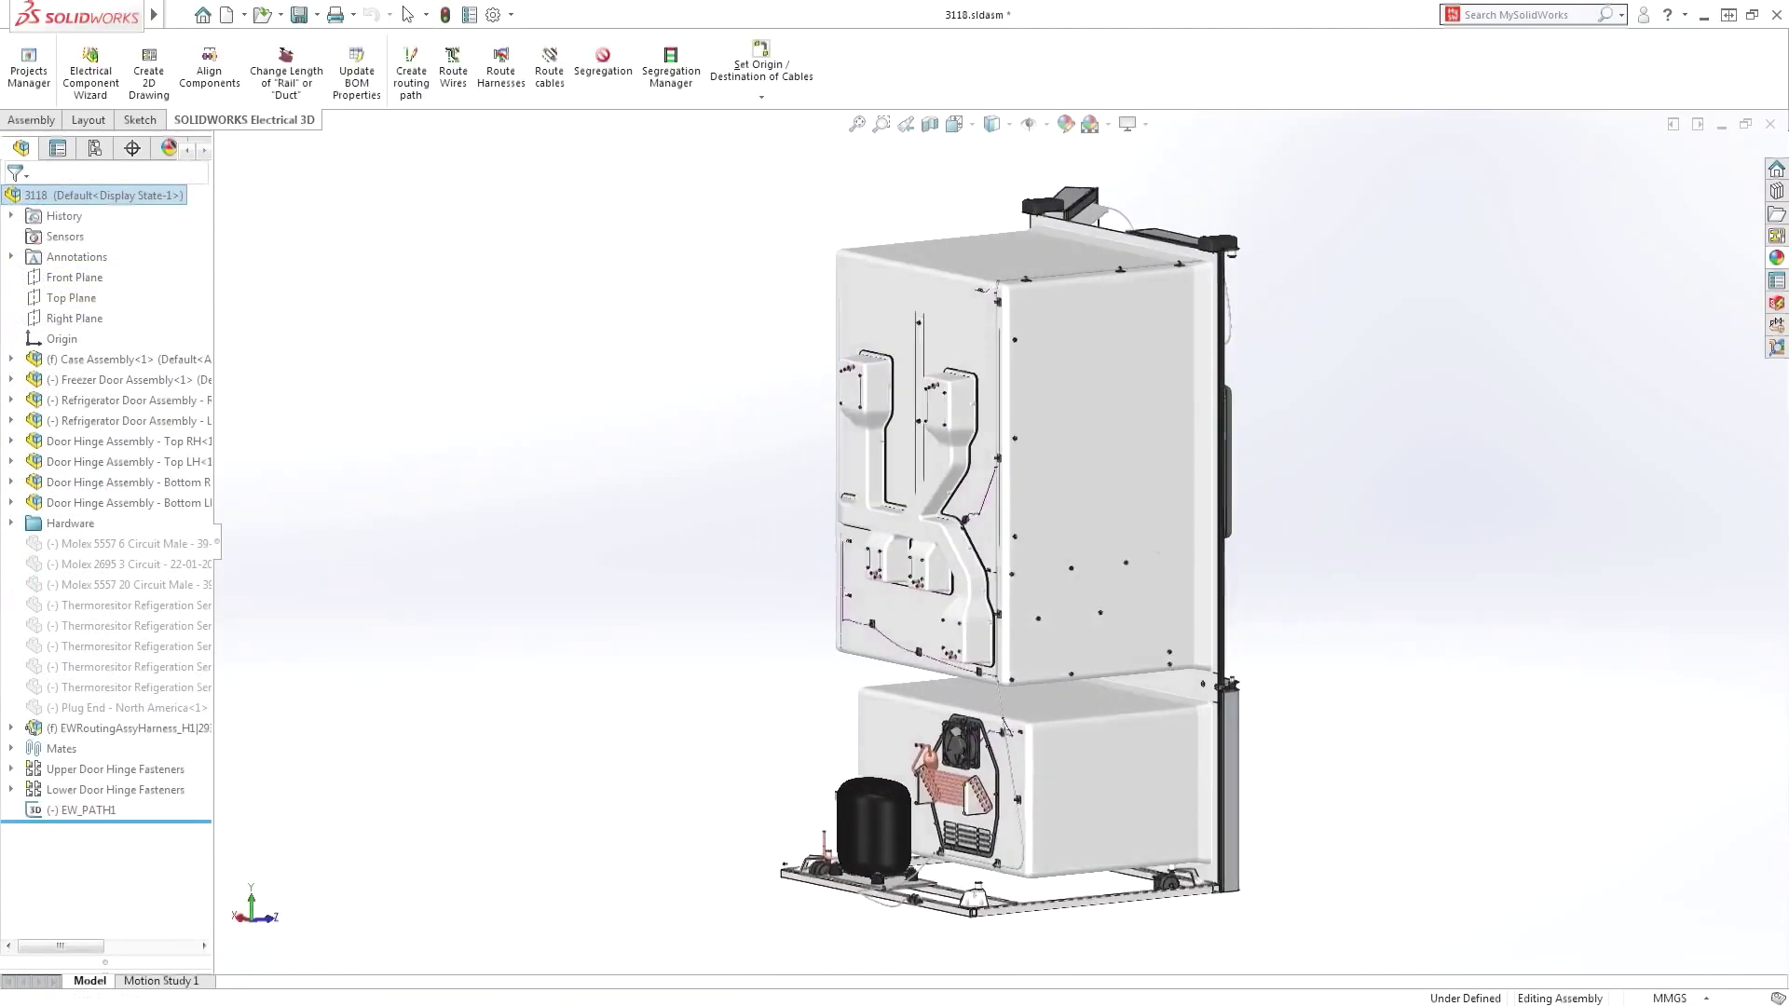
key("Right")
key("Right")
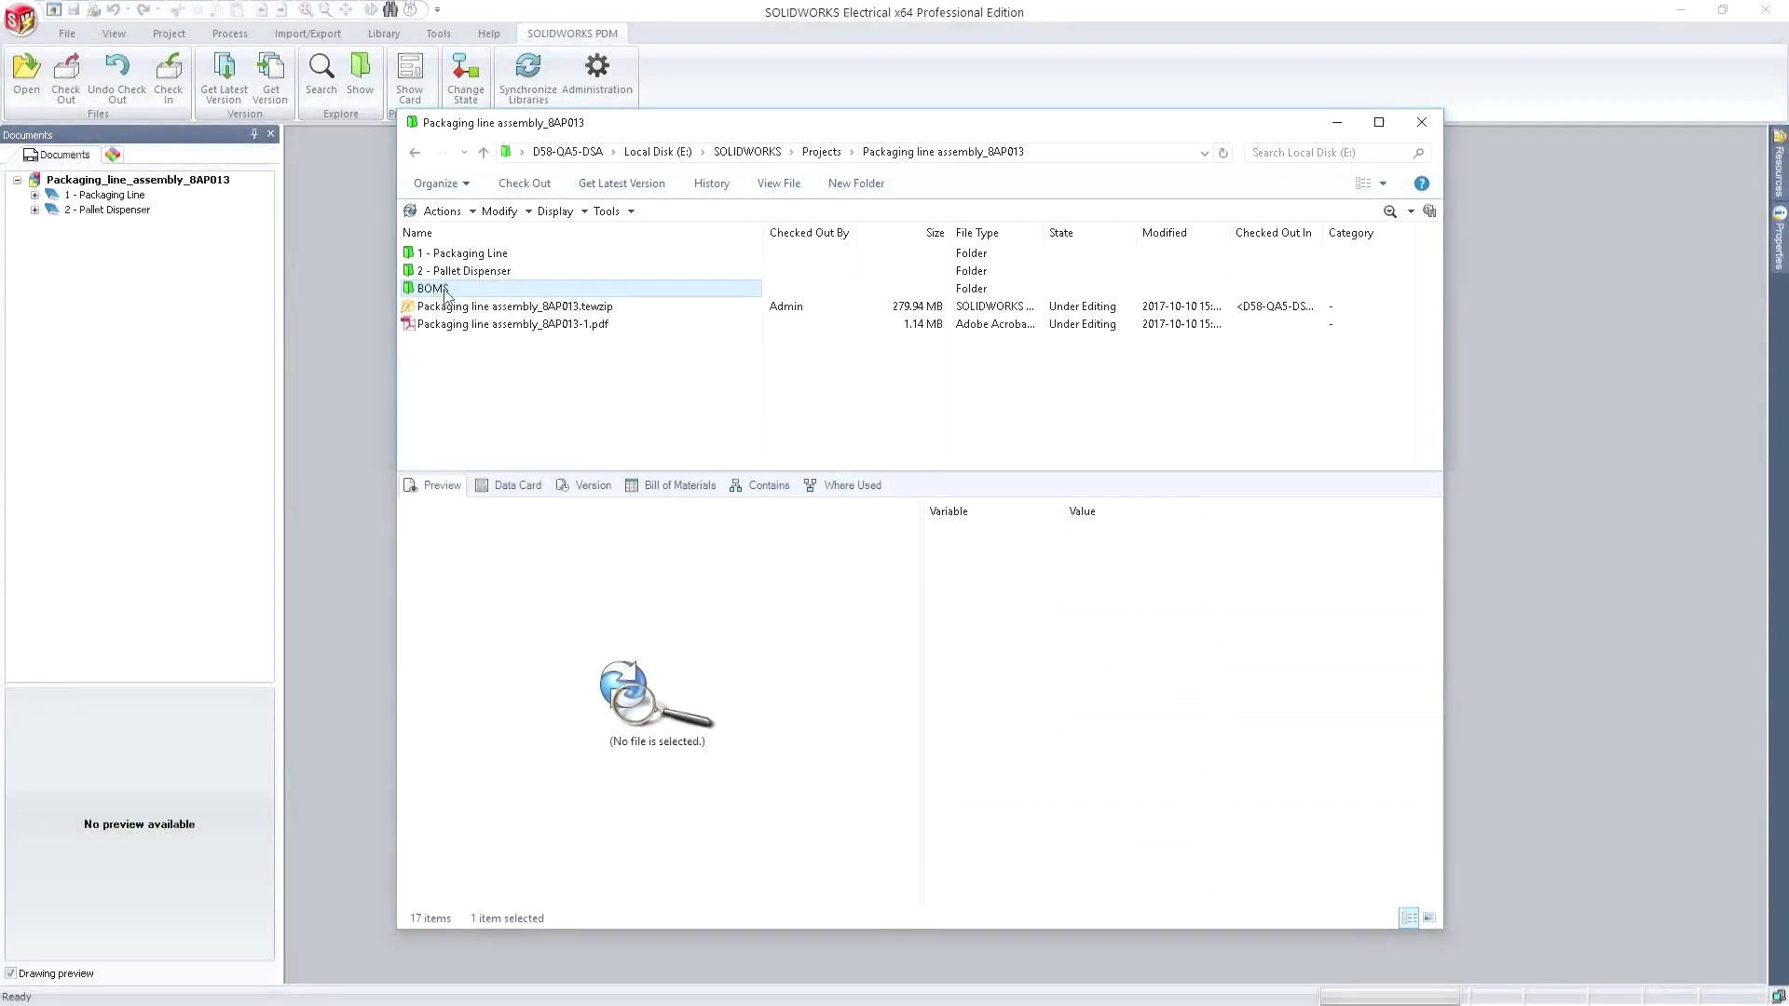
- Open the BOMS folder and display the L2 L22 bill of materials components
double_click(446, 291)
left_click(508, 309)
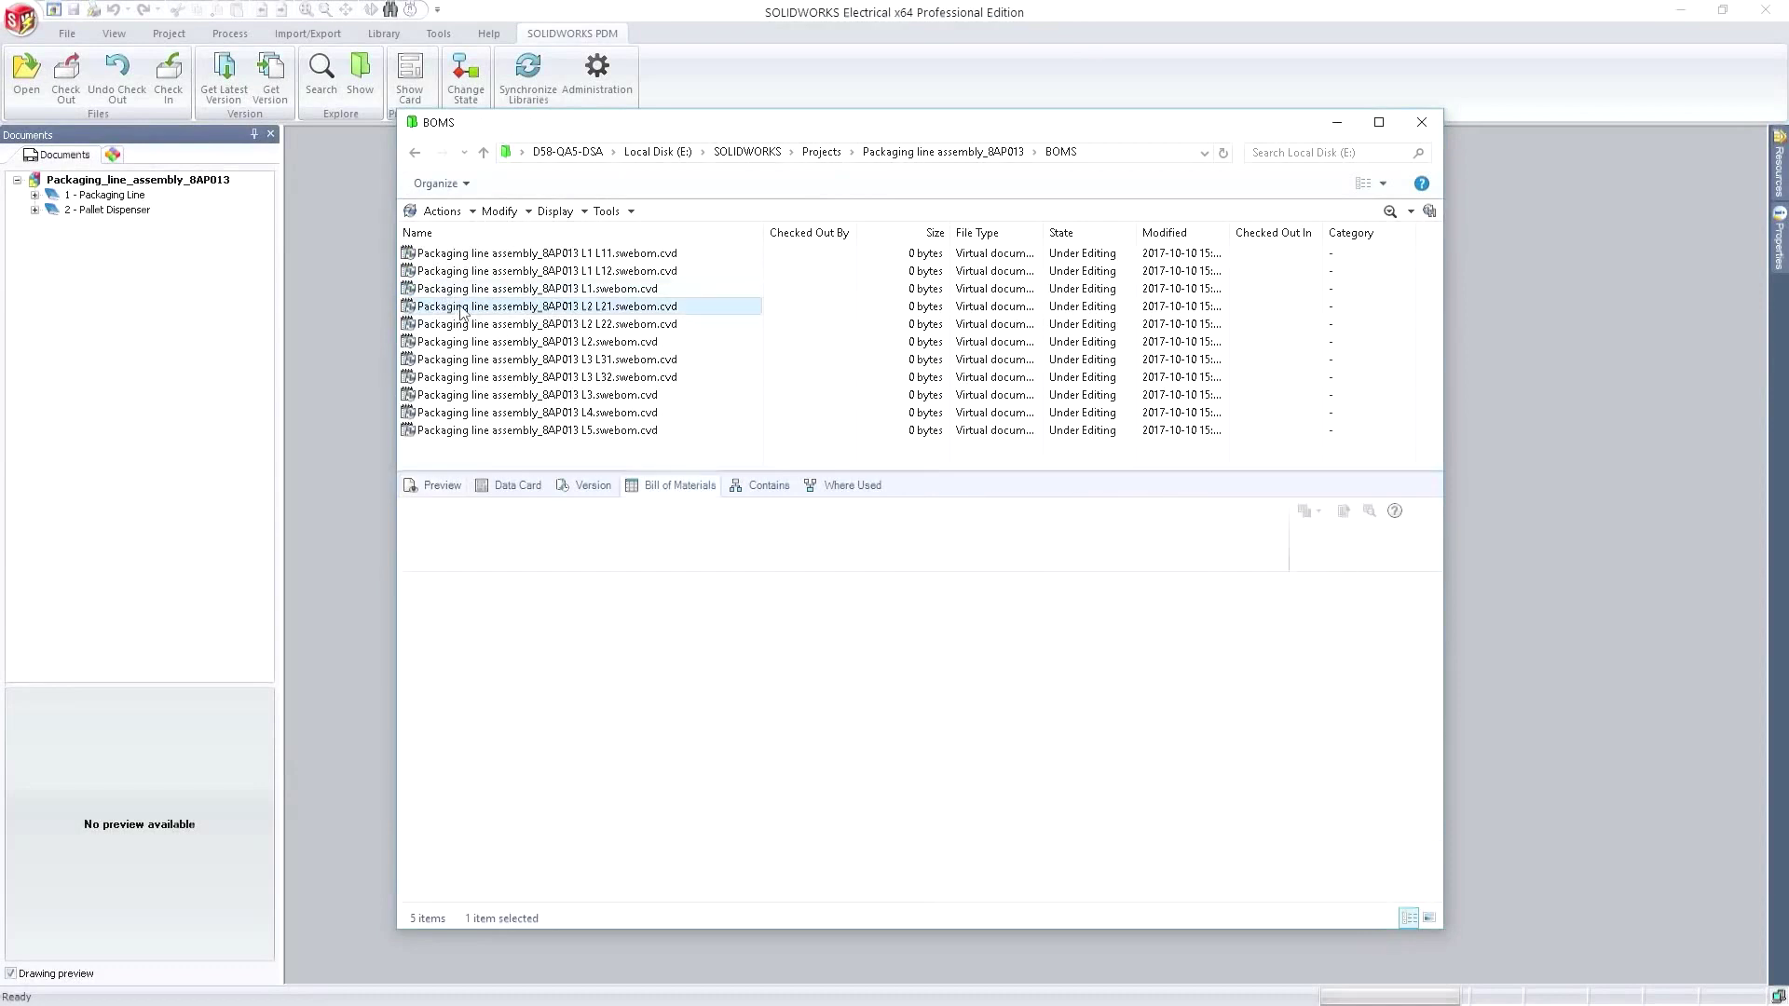
left_click(524, 324)
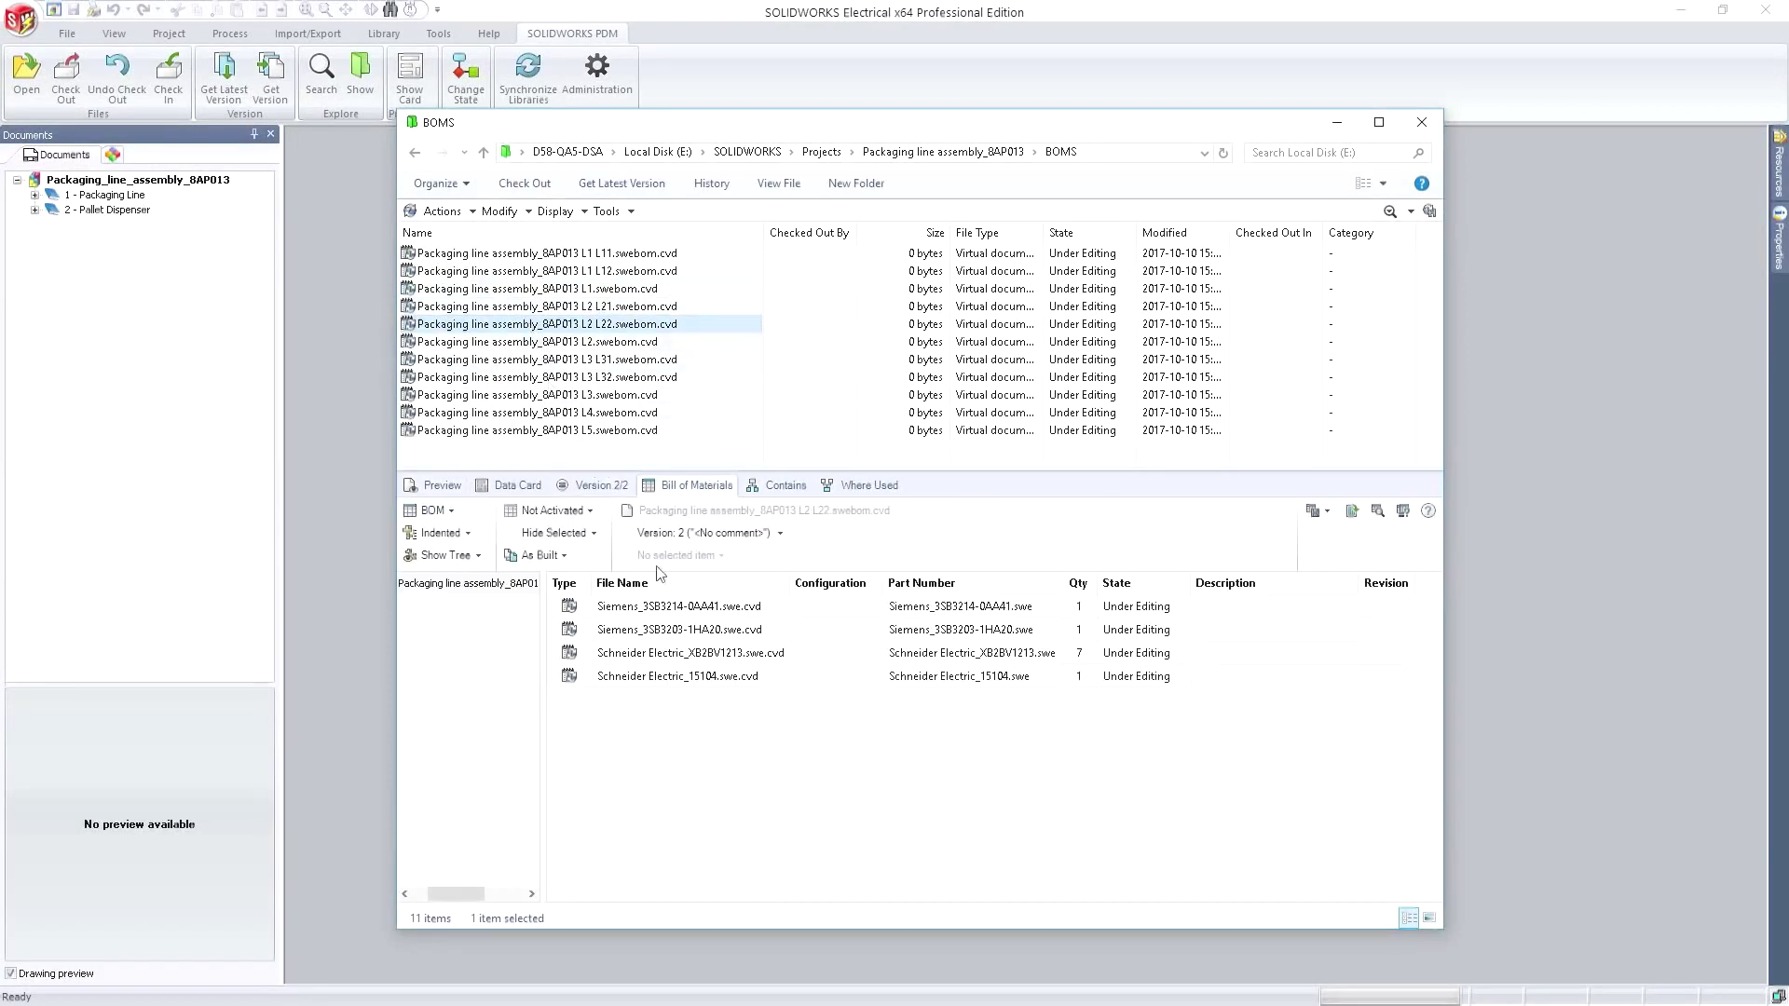
- Browse to the Schneider Electric_XB2BV1213 part, check Where Used, and view a circuit breaker's data card details
right_click(678, 654)
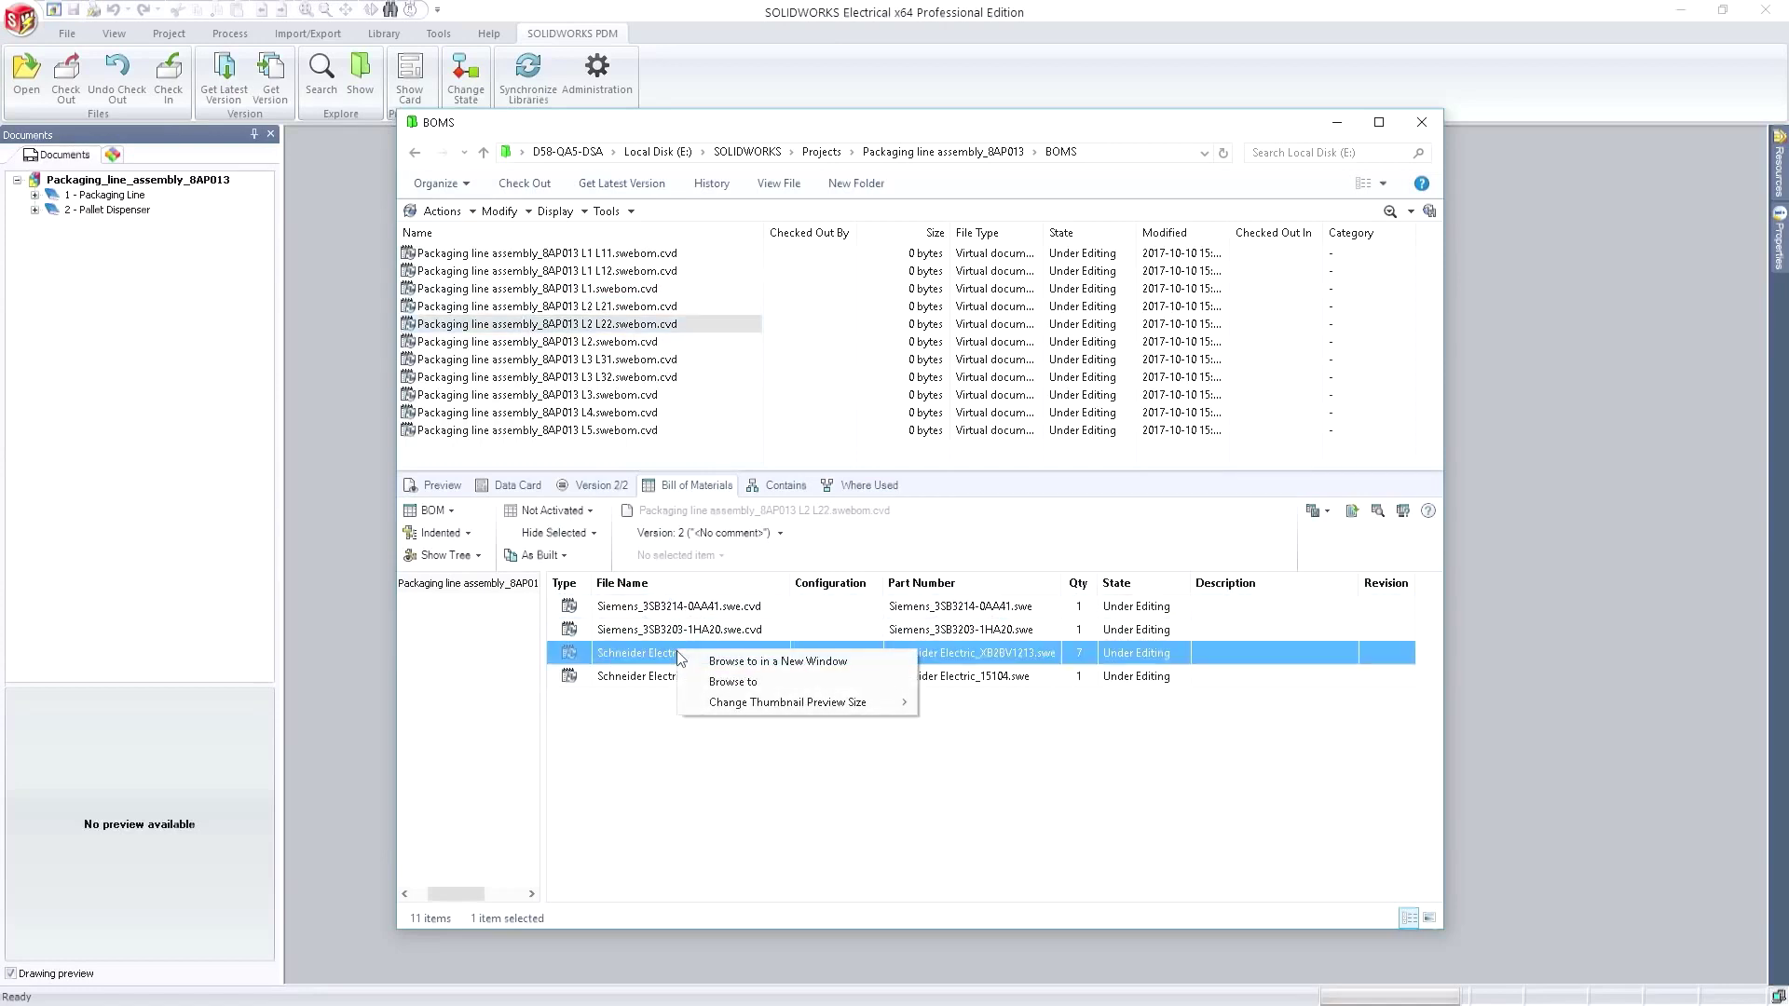
left_click(716, 682)
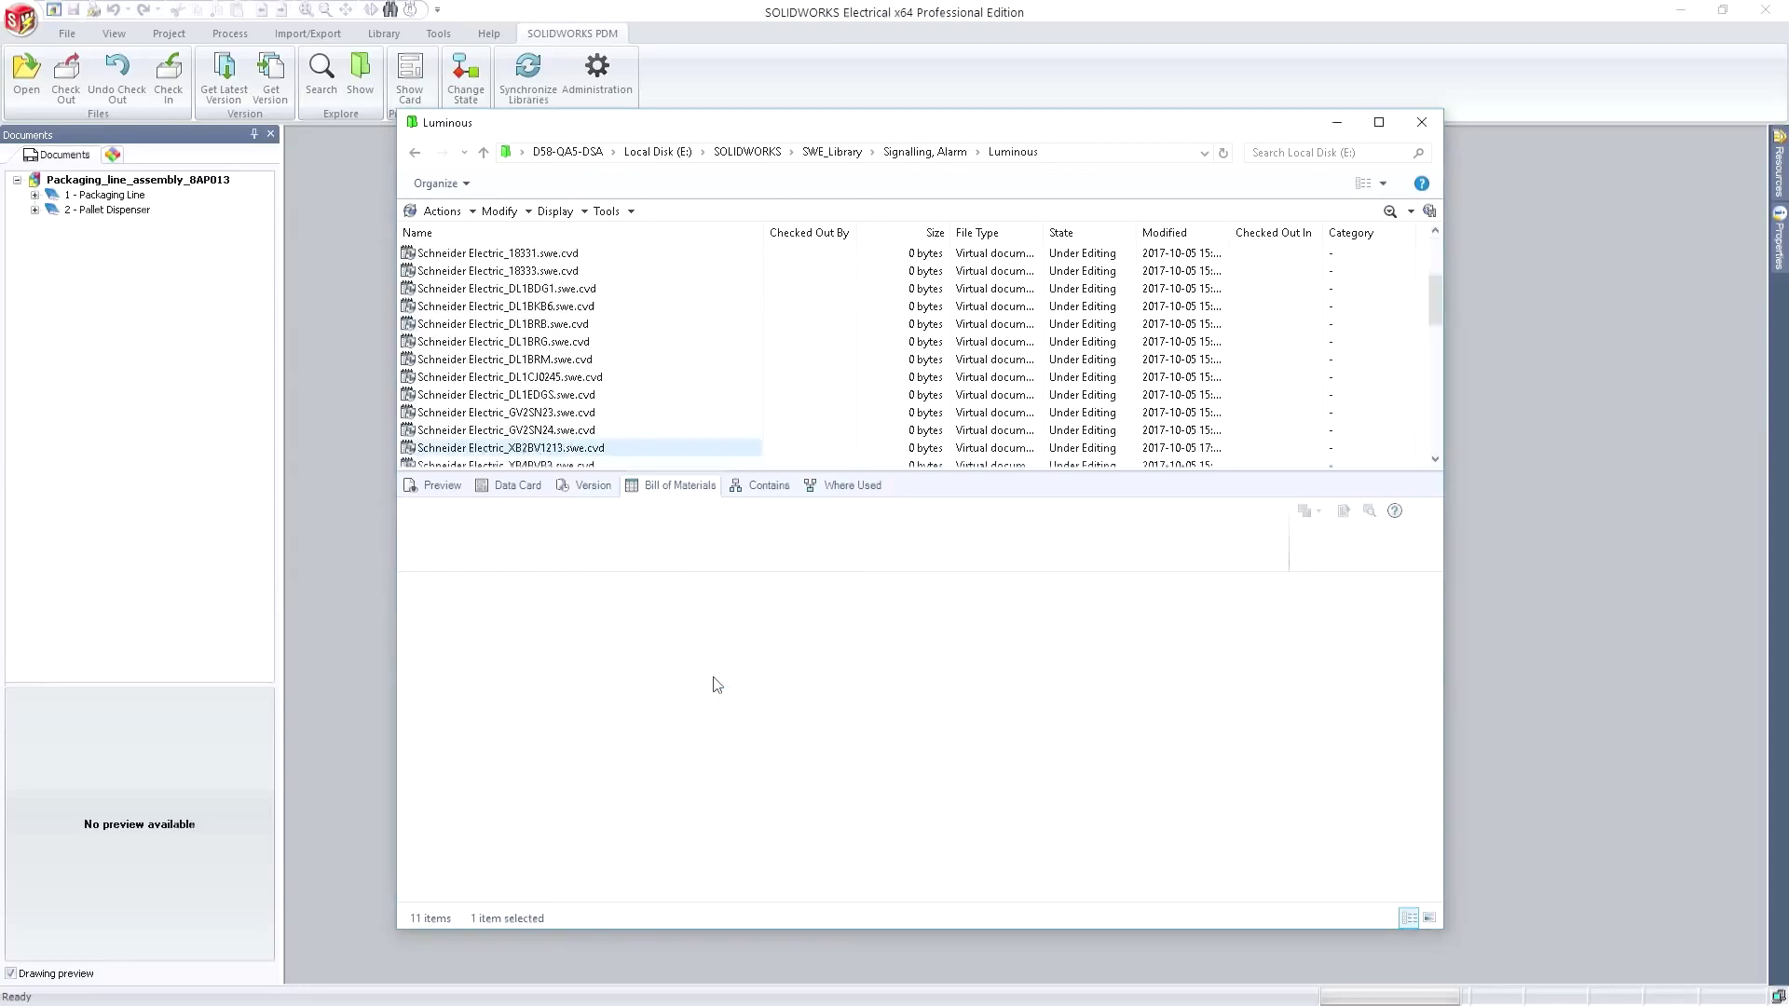
left_click(862, 488)
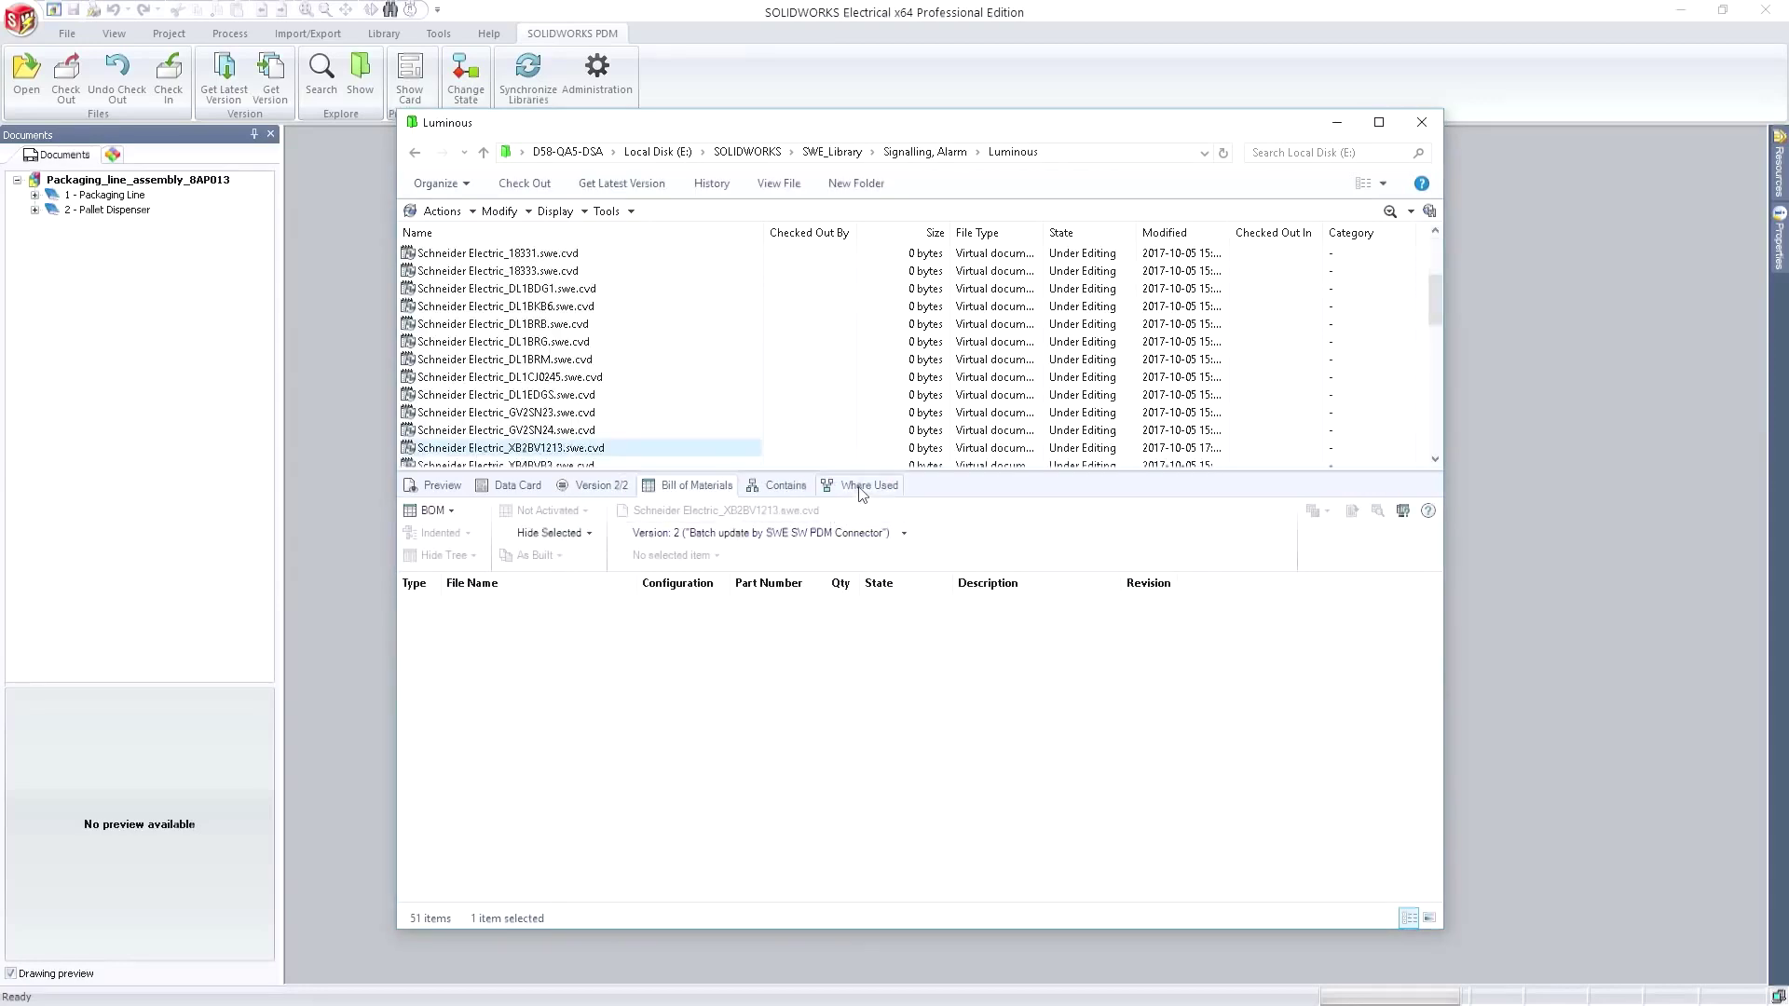
left_click(510, 485)
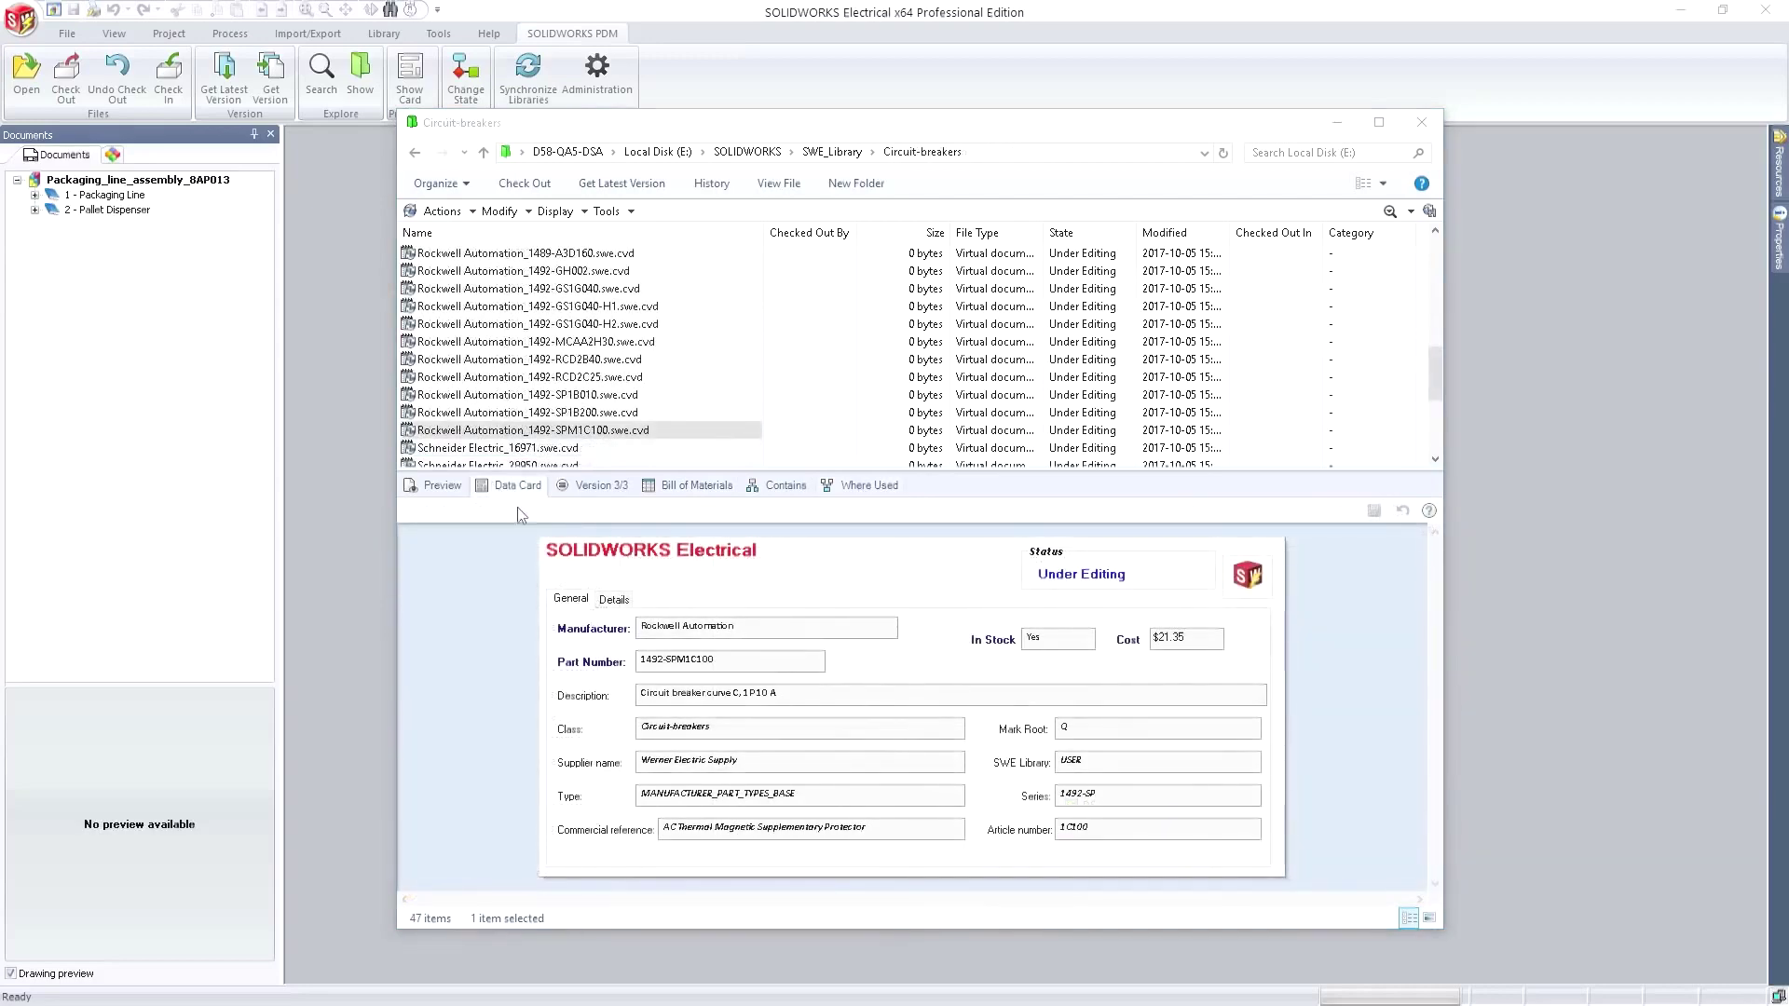
left_click(612, 600)
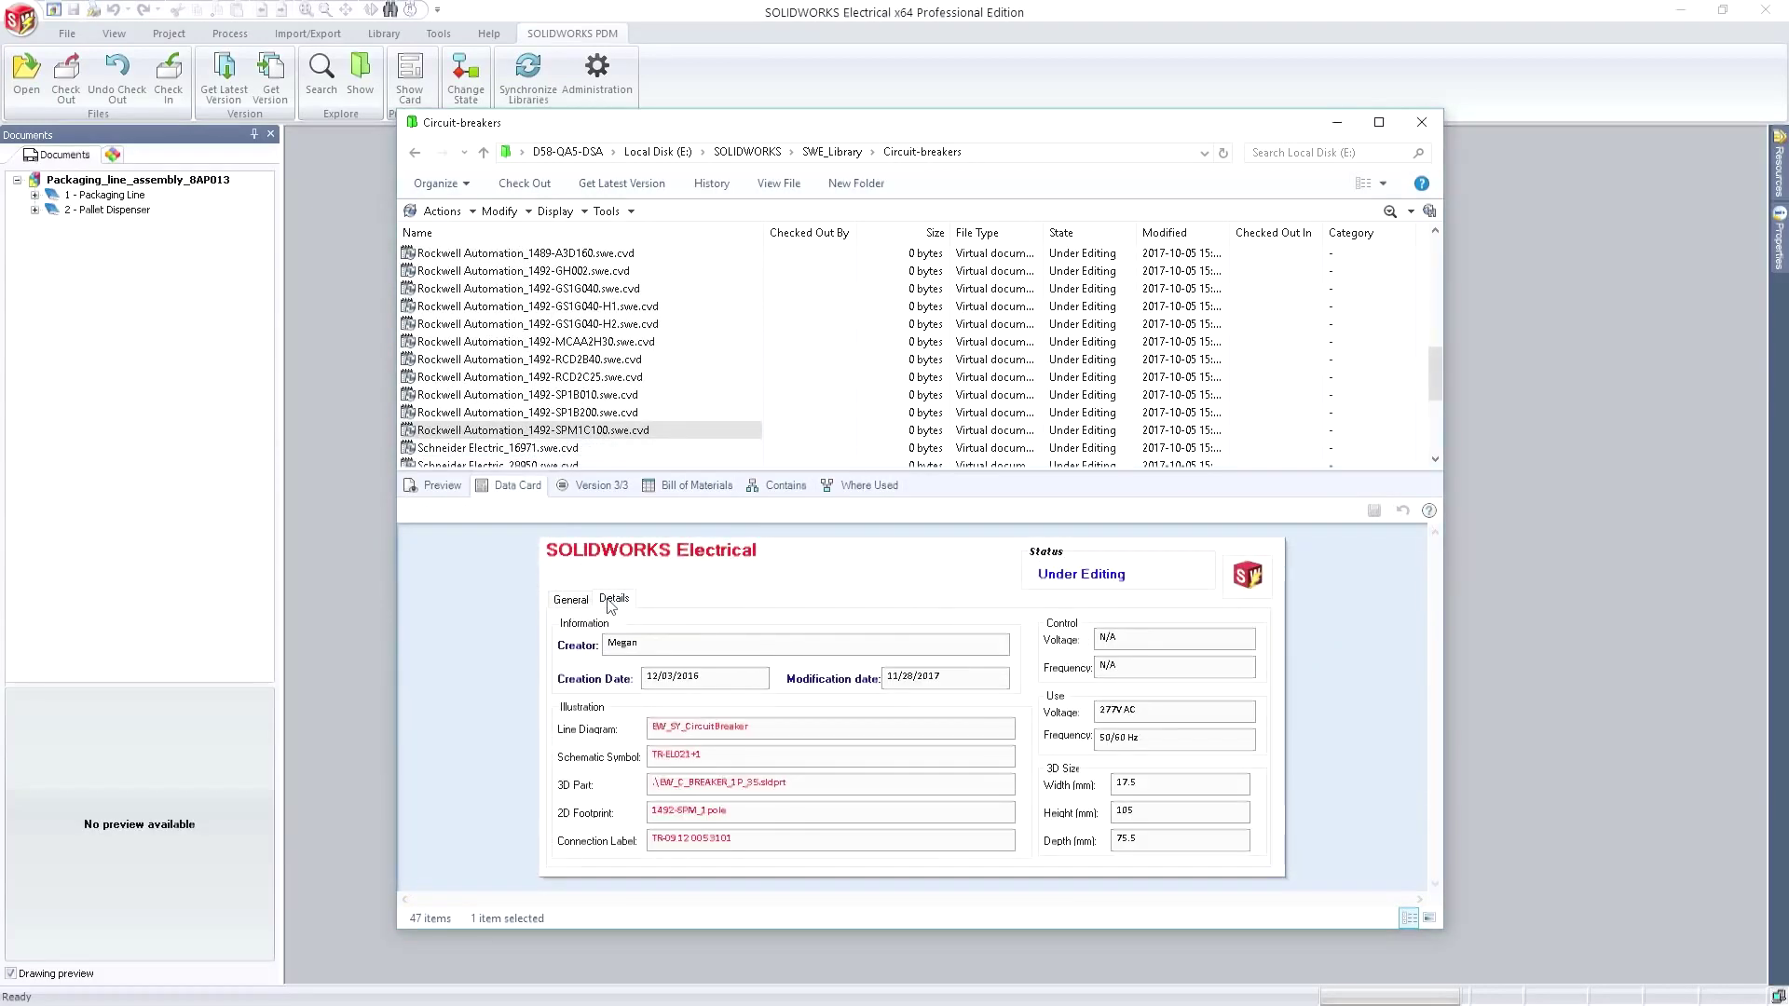